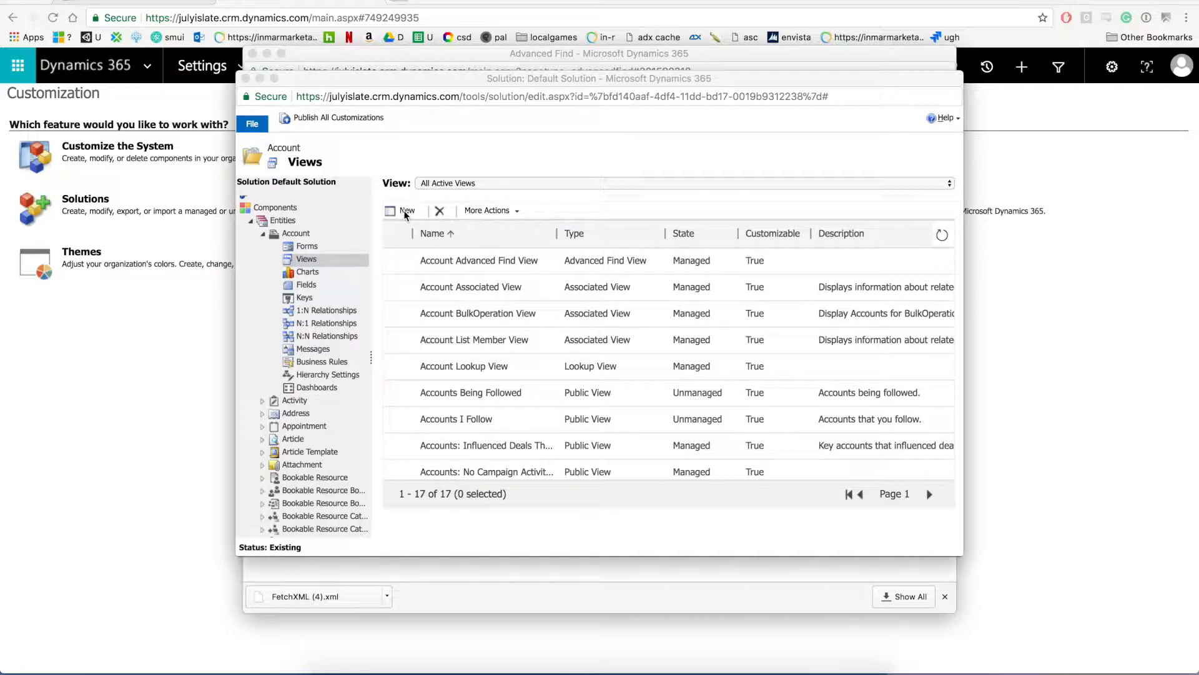
Step: Create a new Account view named "test" and save it
click(404, 210)
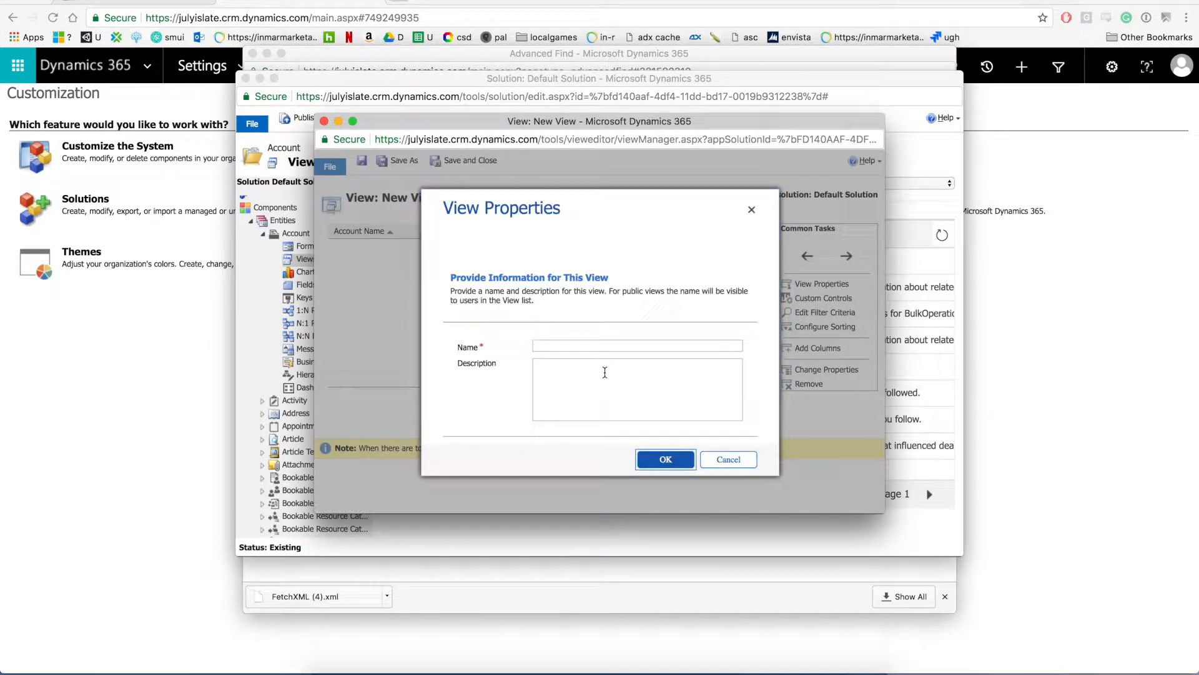
click(616, 348)
text(test)
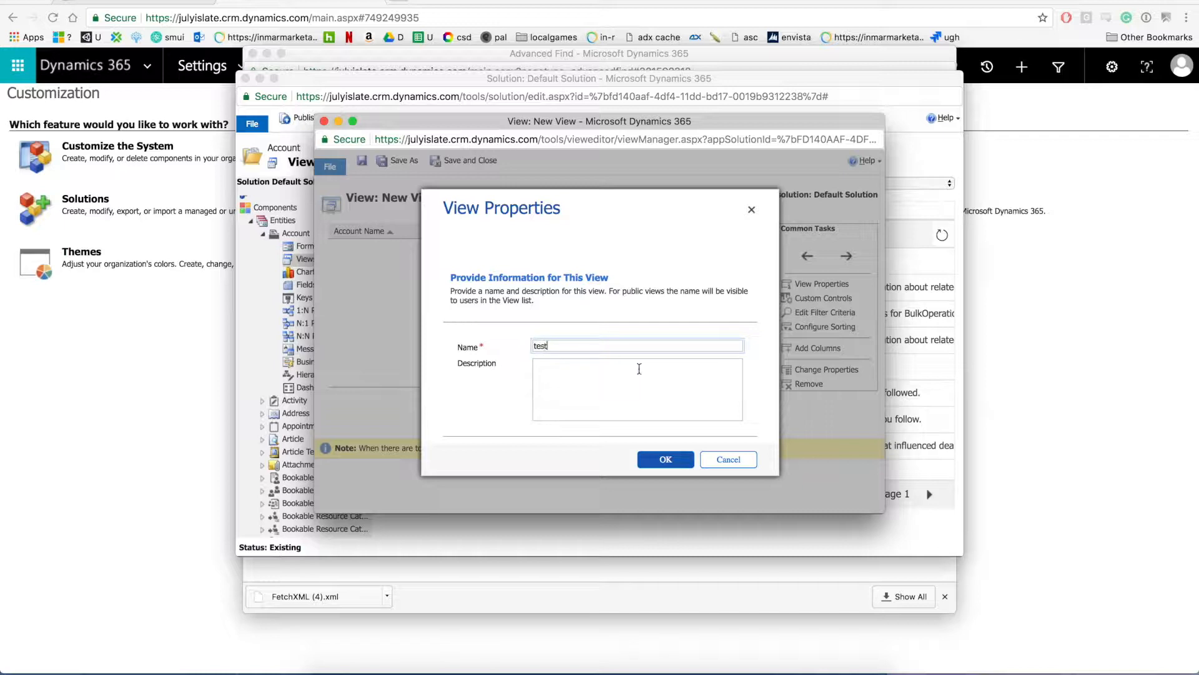
click(666, 459)
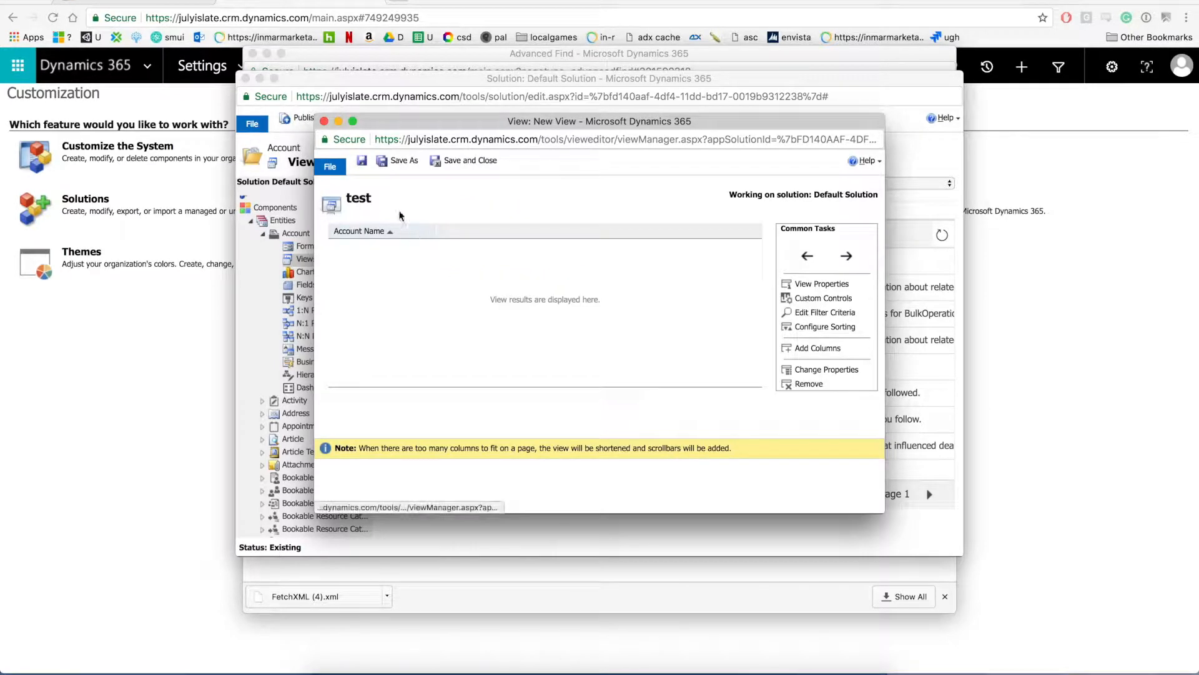
click(360, 162)
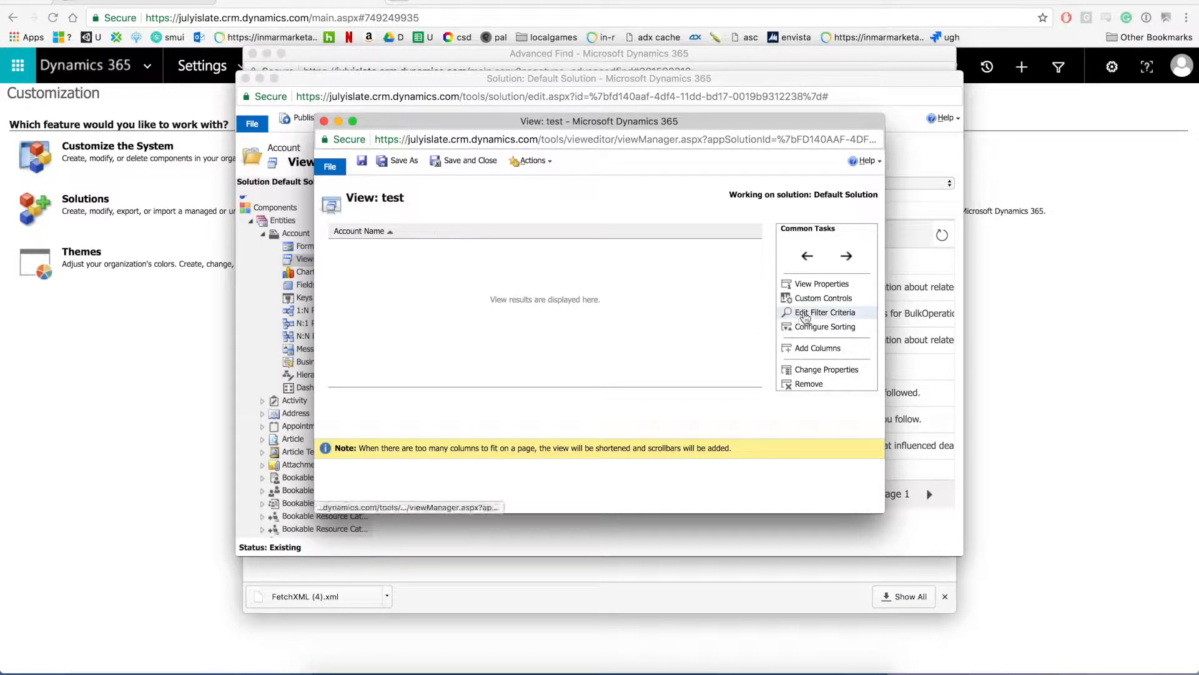
Step: Filter the test view to accounts whose Primary Contact field Does Not Contain Data, and save the view
click(805, 314)
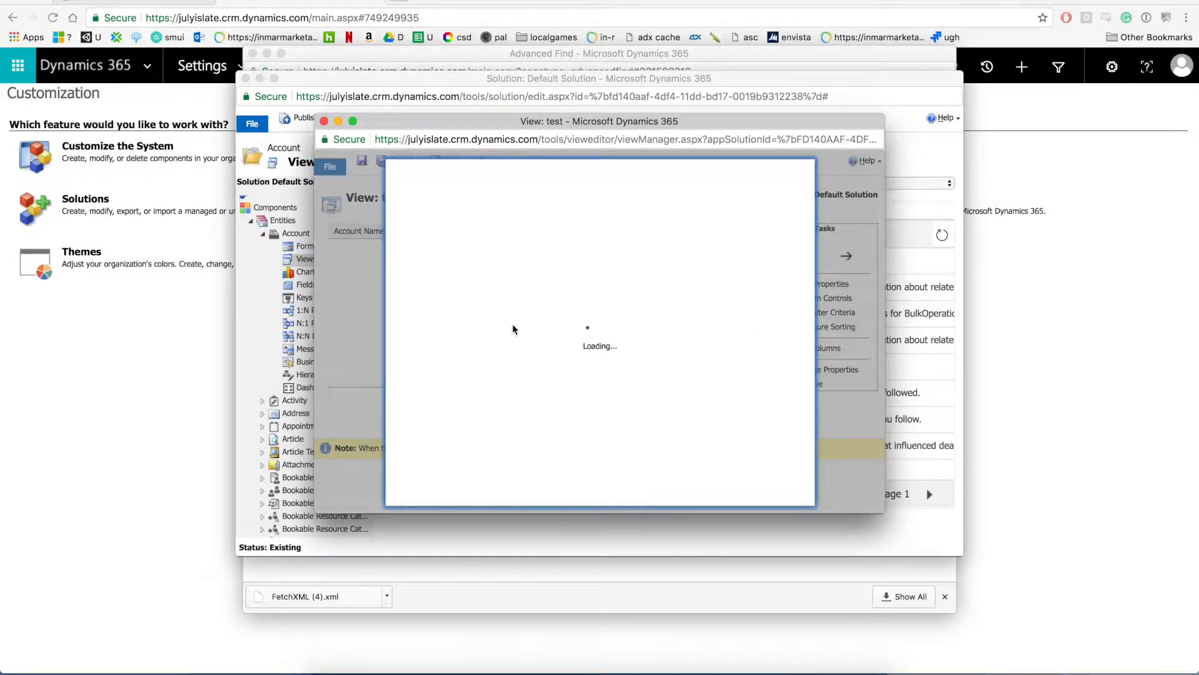
click(512, 265)
scroll(516, 478, down, 15)
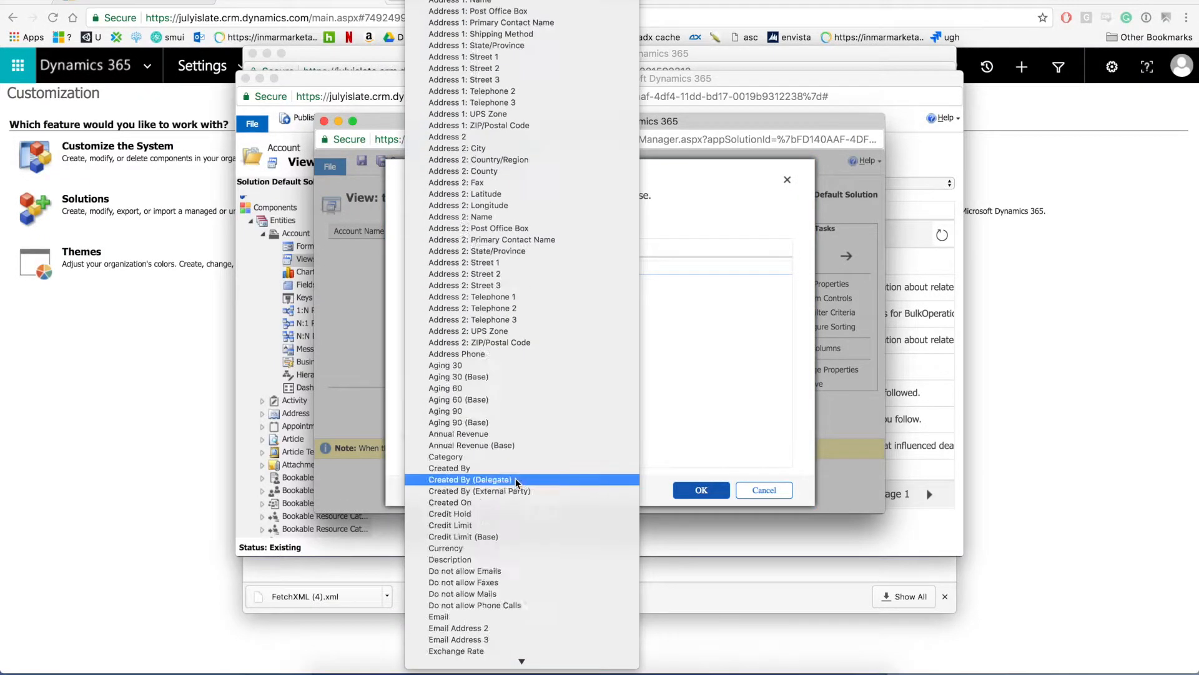
scroll(516, 482, up, 7)
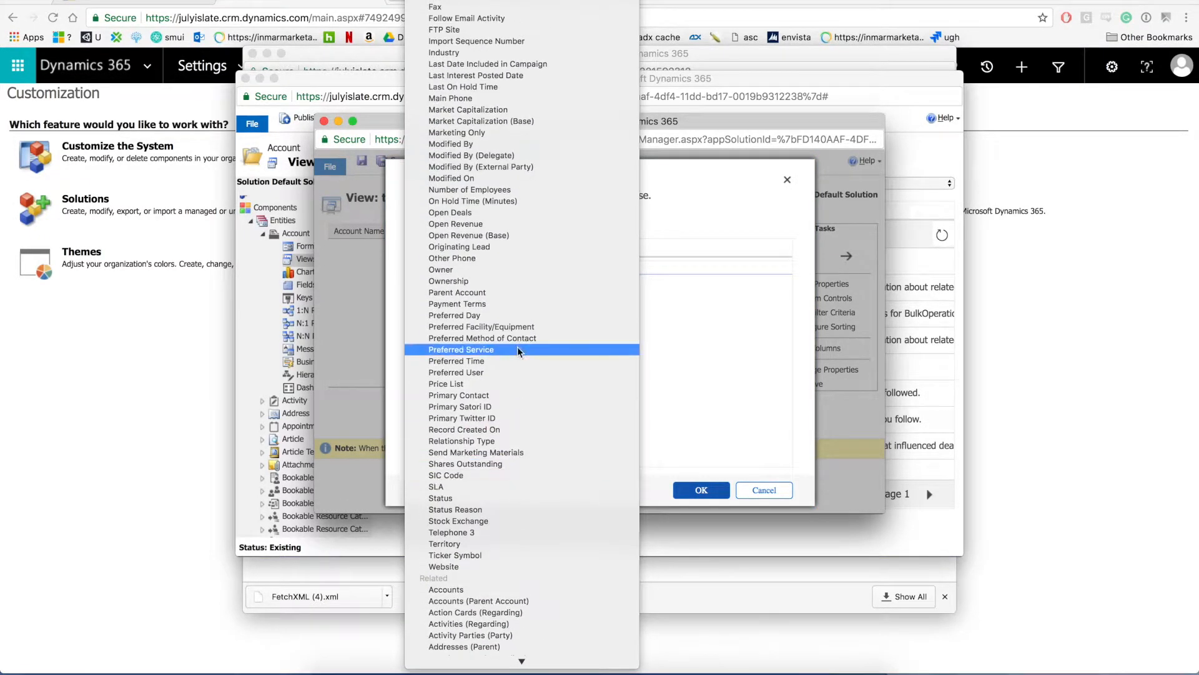
click(504, 392)
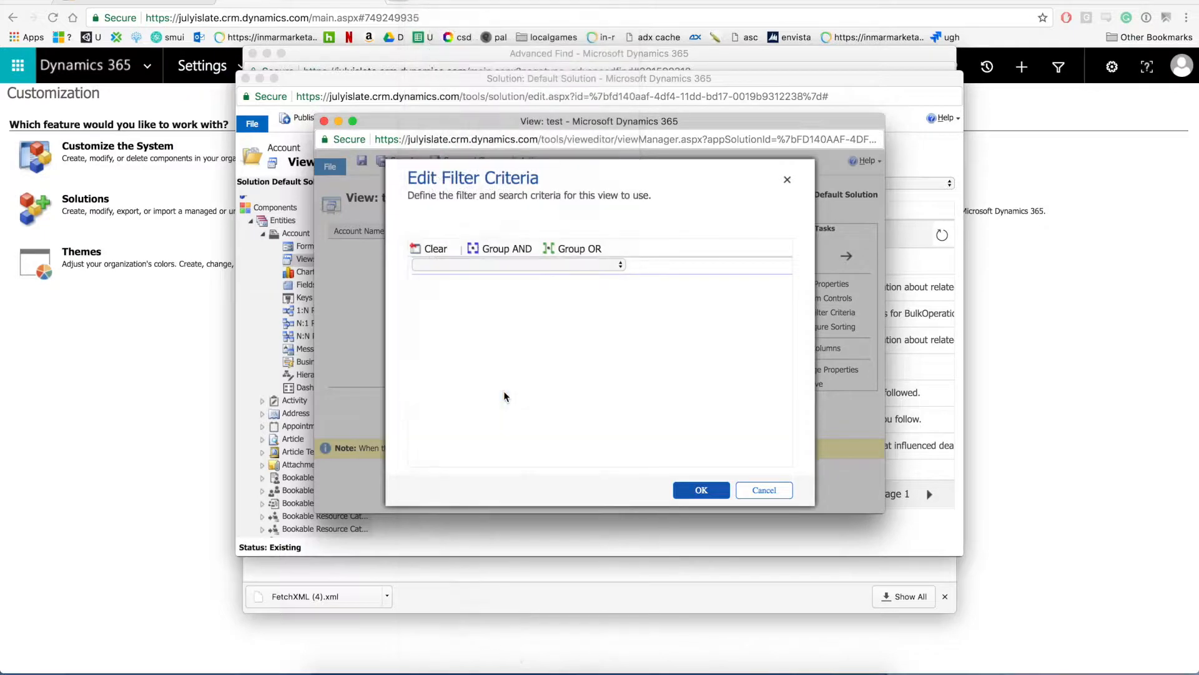
click(623, 265)
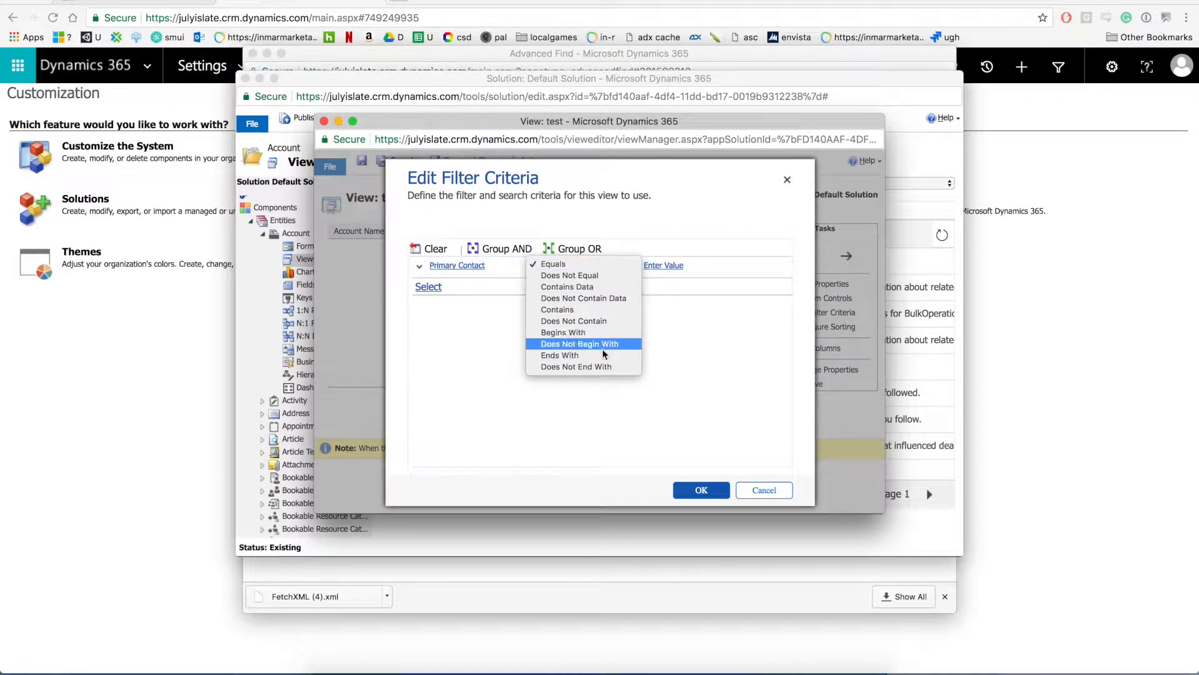
click(613, 298)
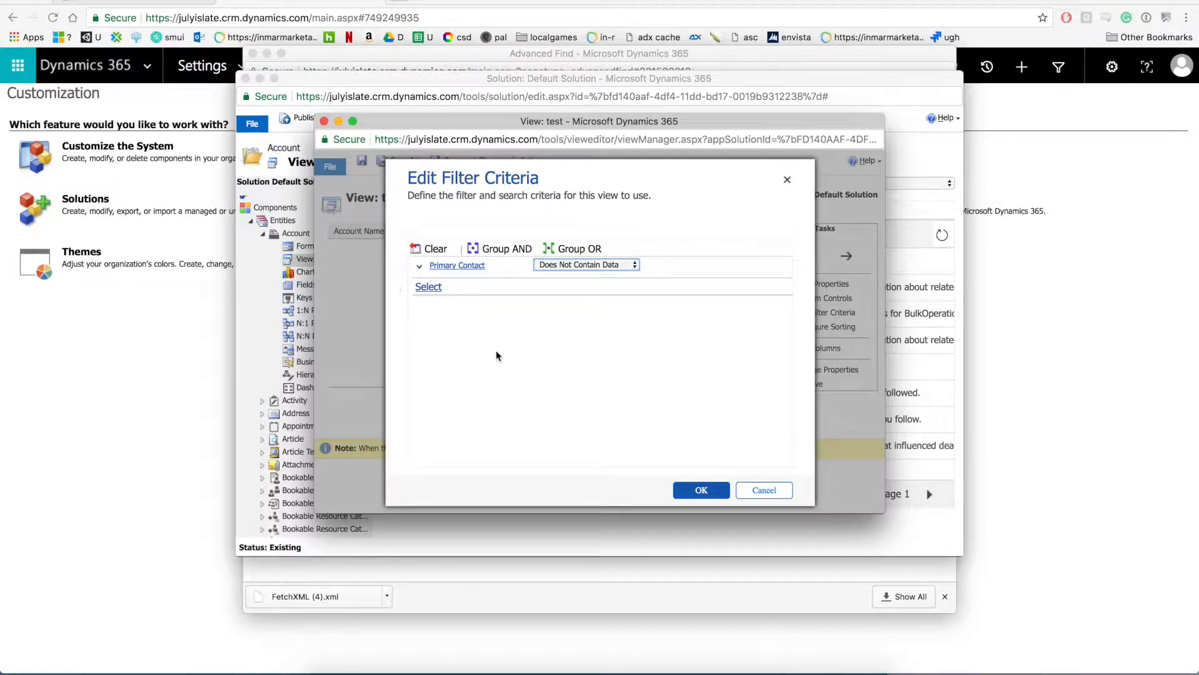
click(701, 491)
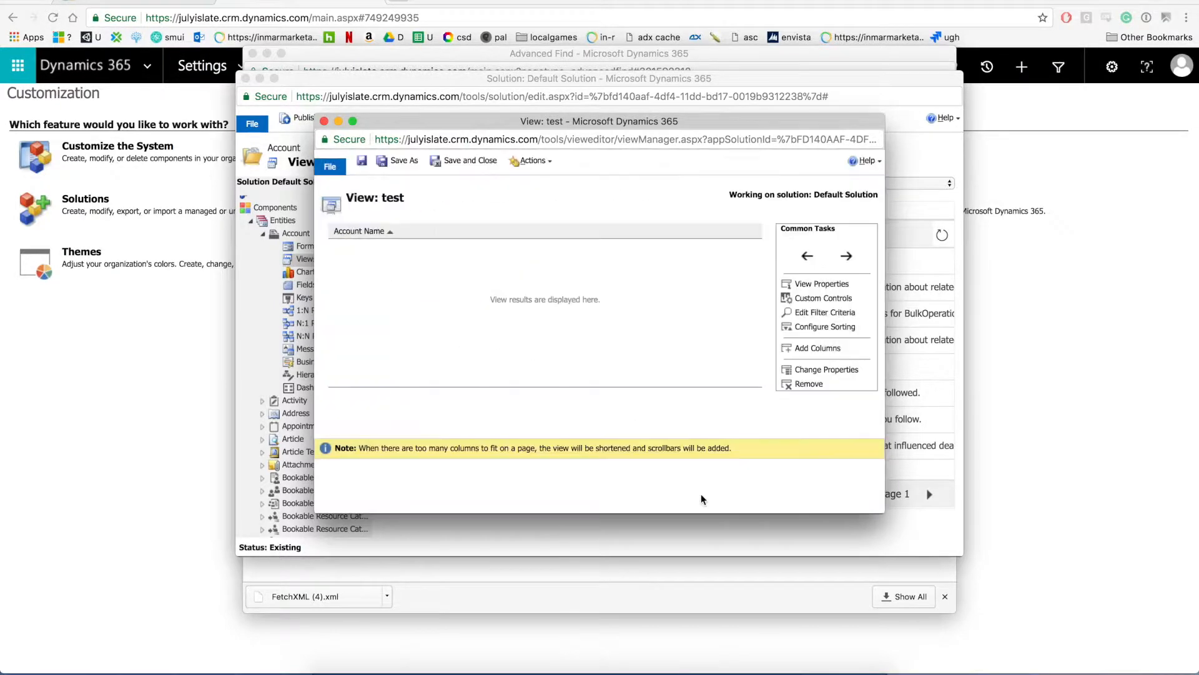
click(362, 162)
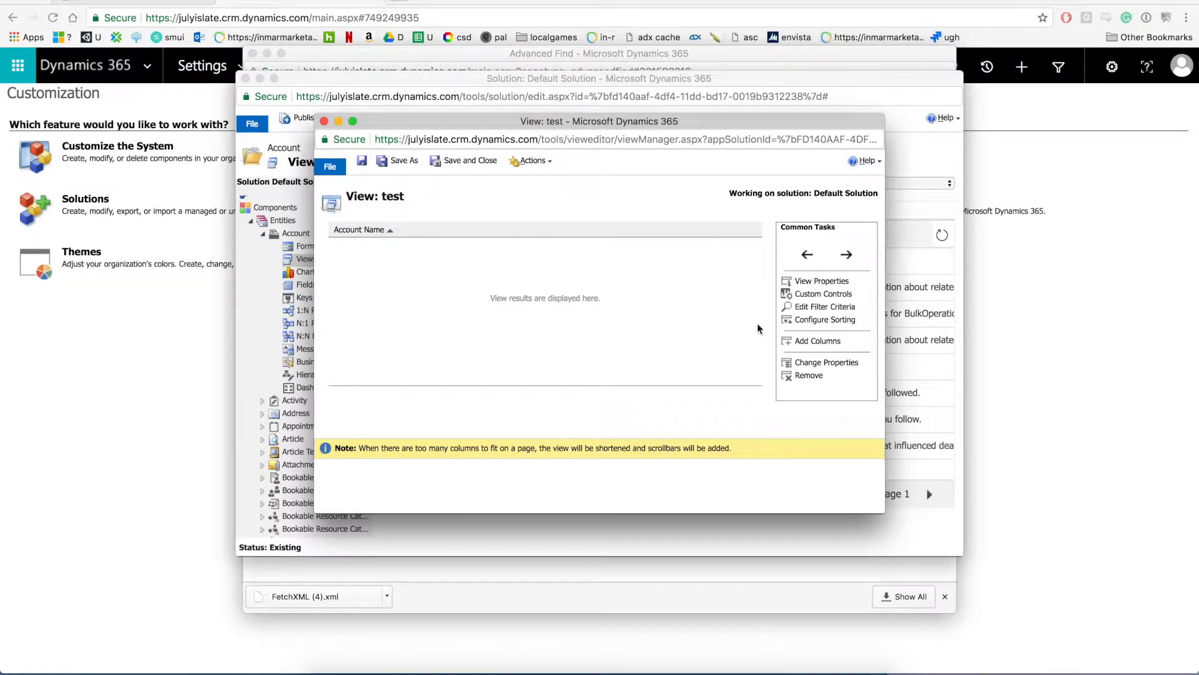
click(816, 308)
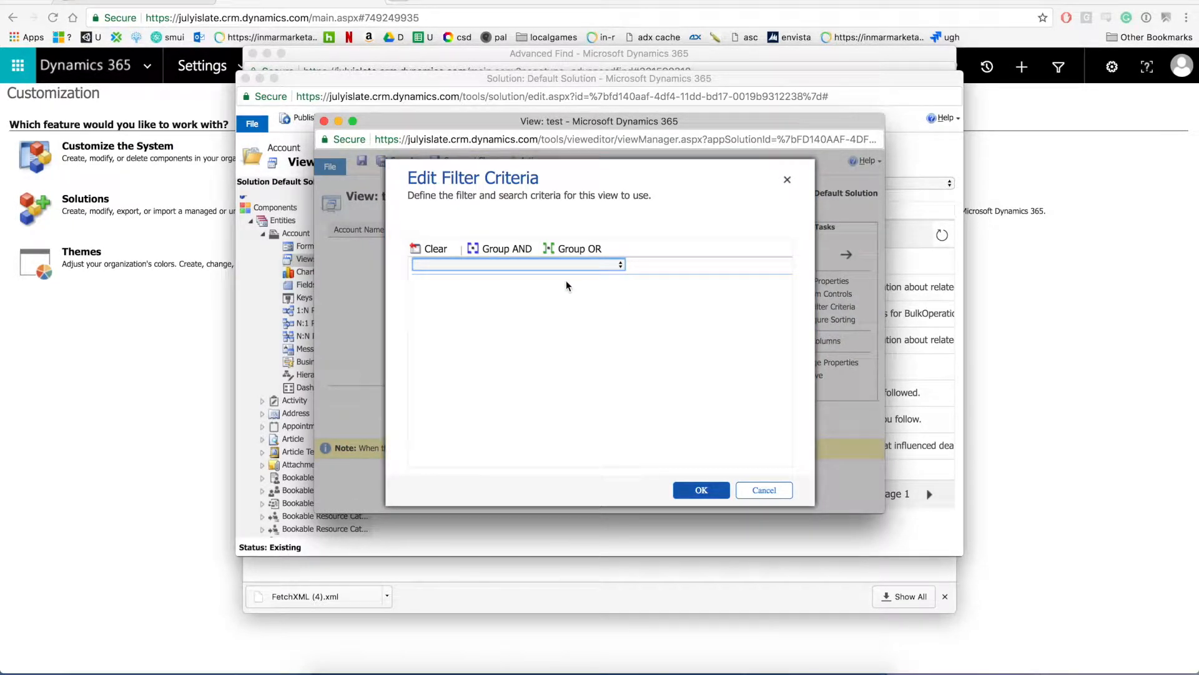
click(591, 264)
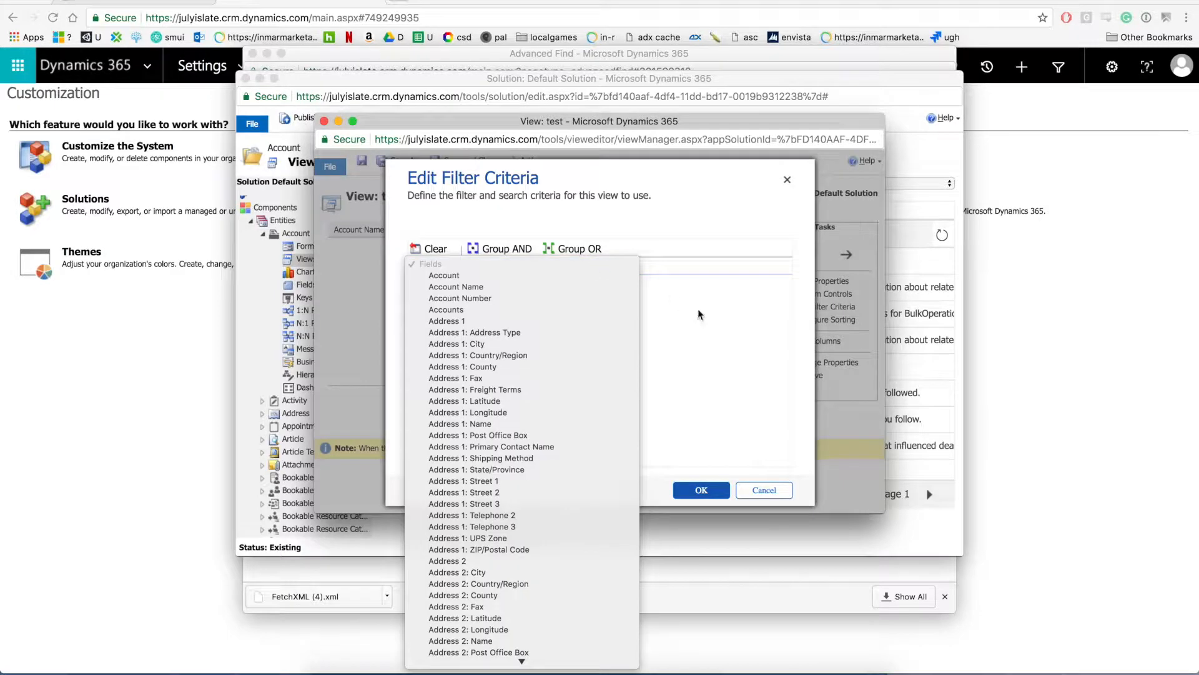
scroll(596, 479, down, 20)
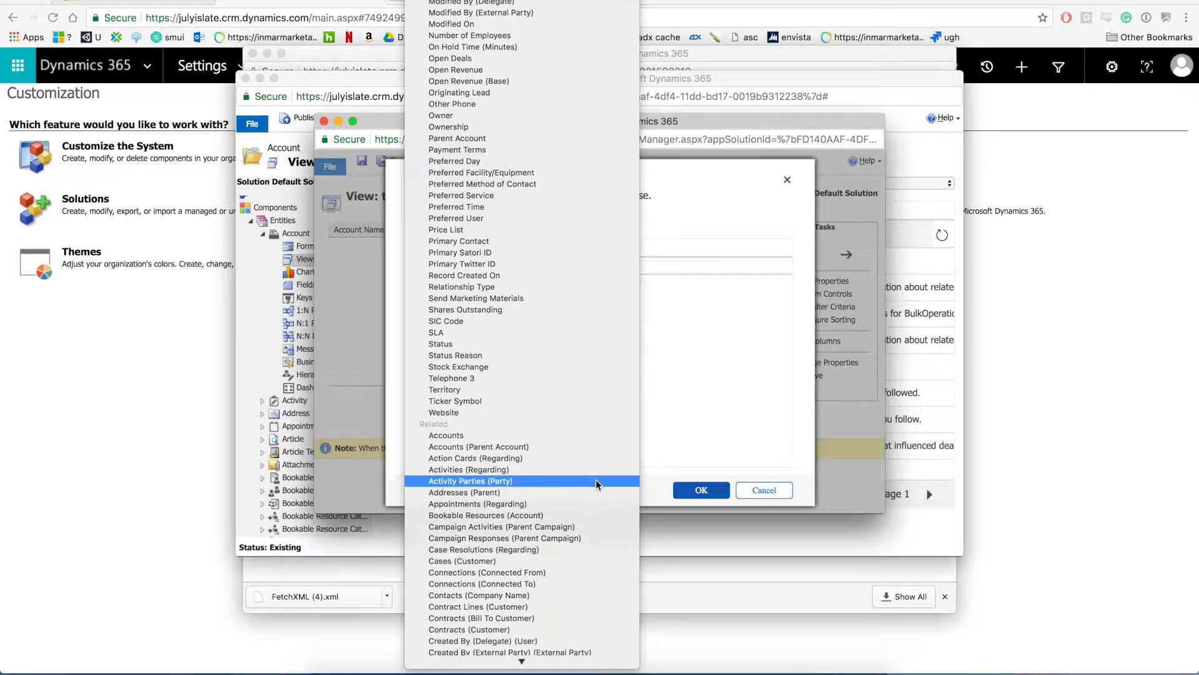
scroll(596, 478, down, 15)
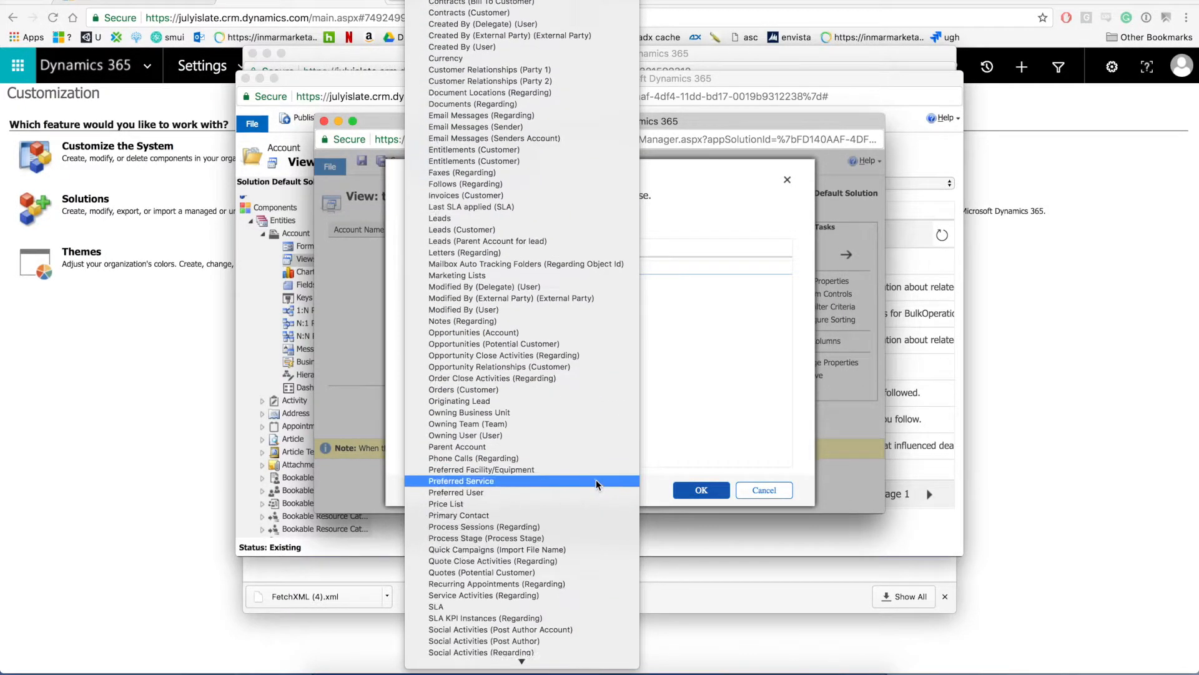
scroll(596, 478, down, 1)
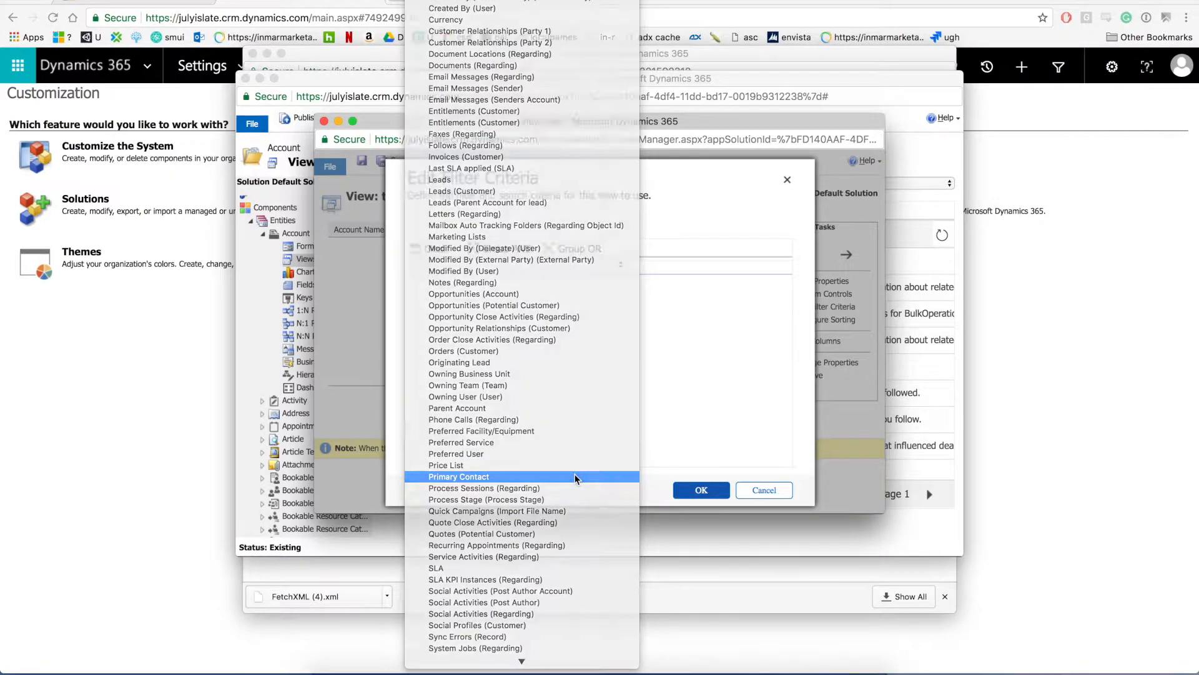
click(575, 473)
click(552, 301)
click(552, 301)
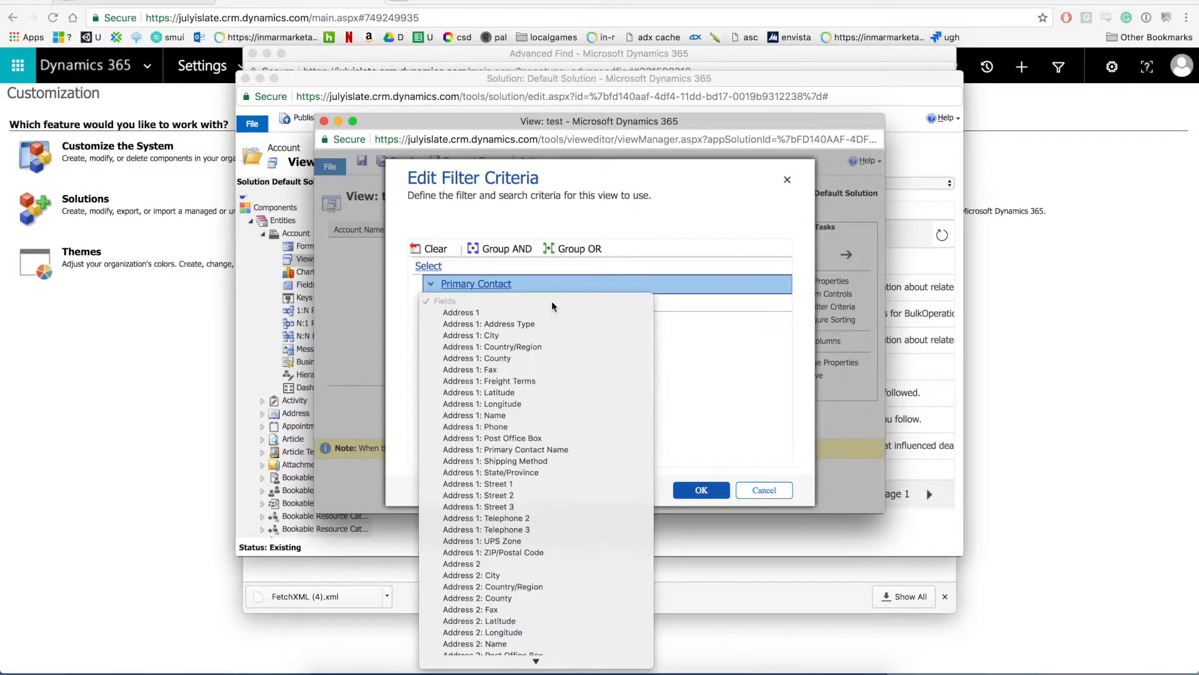
scroll(581, 513, down, 15)
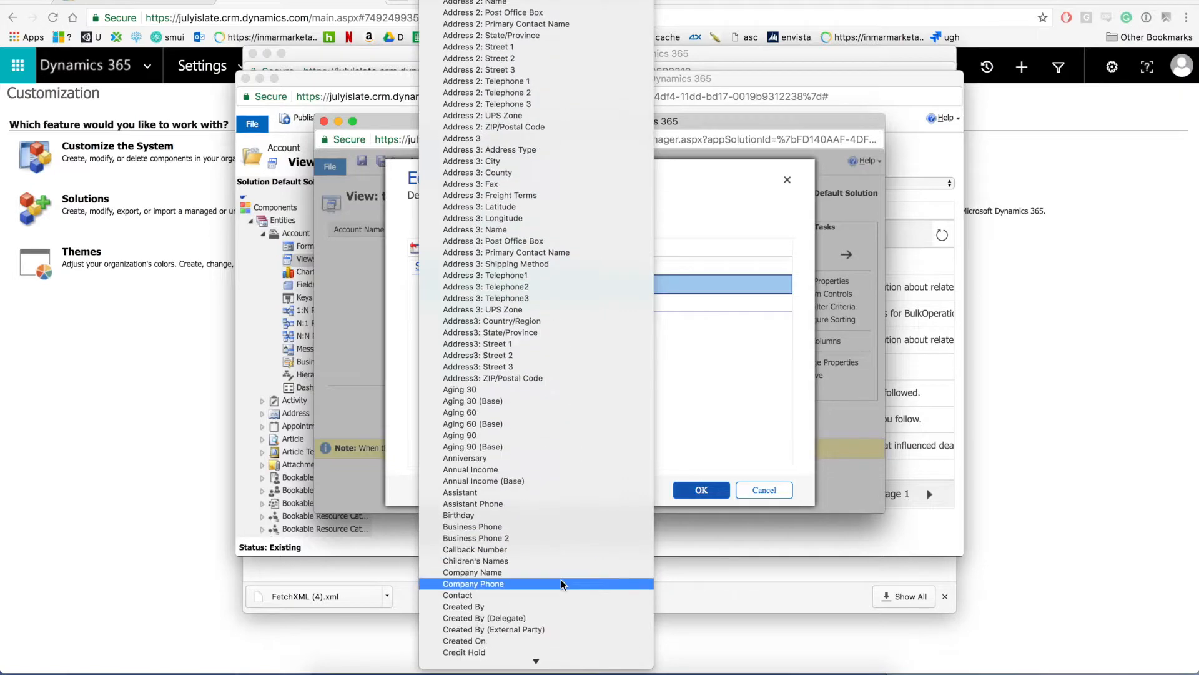
click(716, 410)
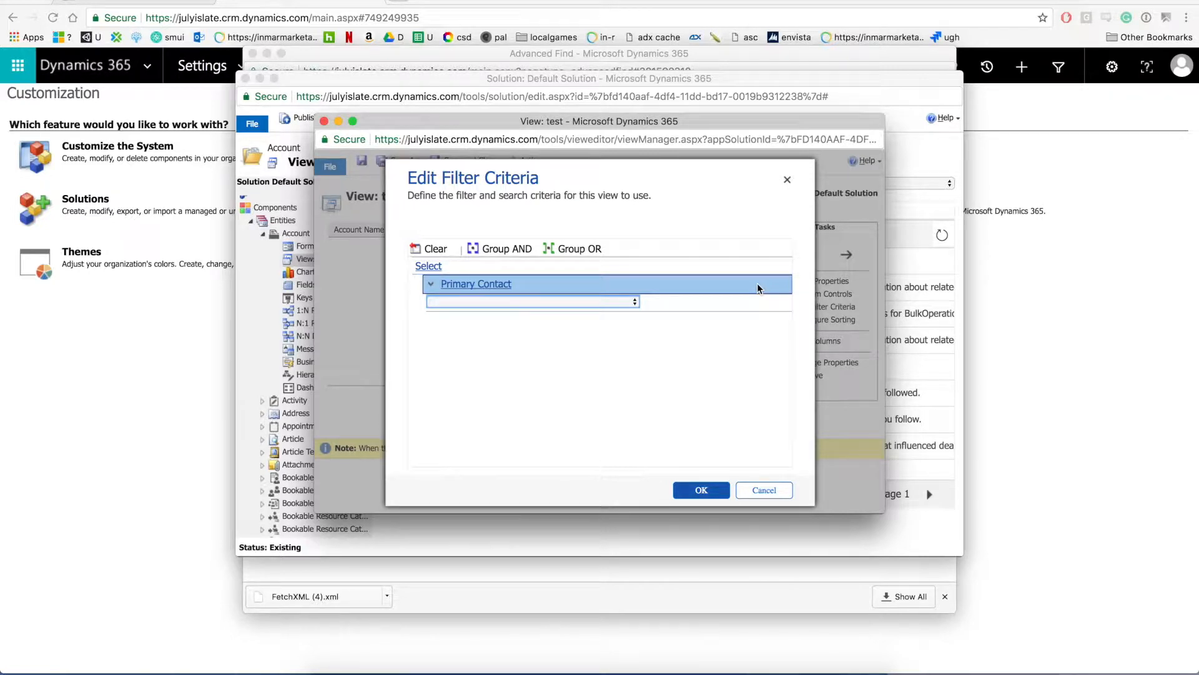
click(767, 489)
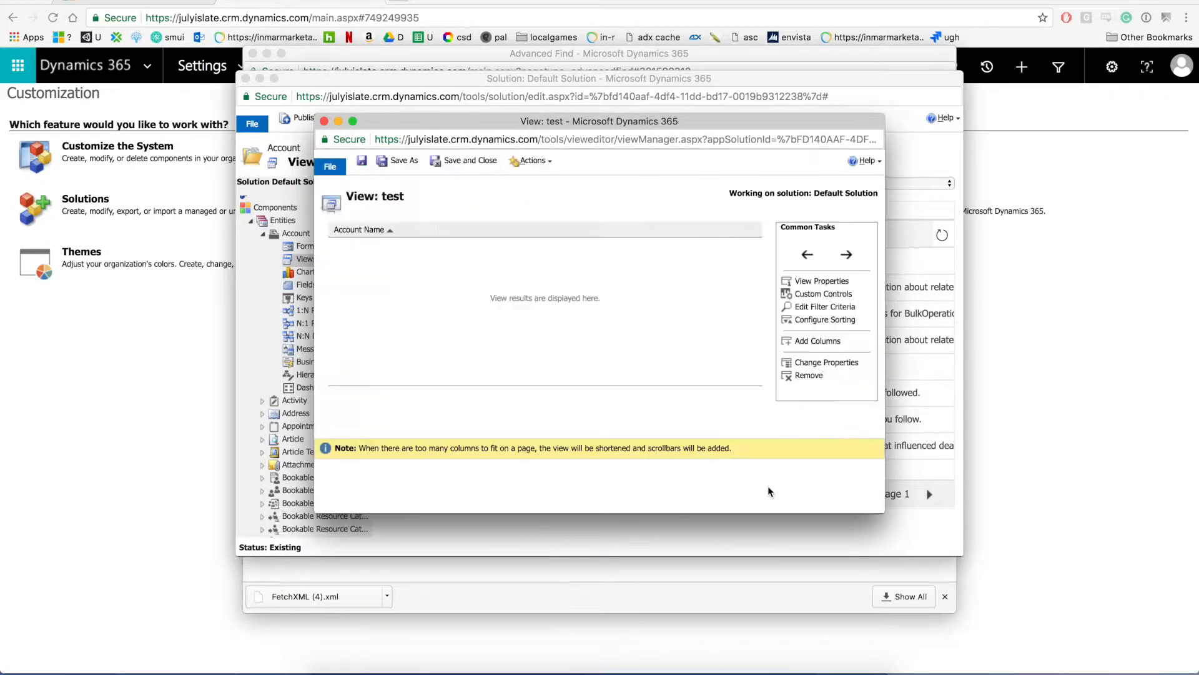
Step: Close the view editor and the old Advanced Find window, and load the saved view "test" for Accounts in a new Advanced Find
click(325, 122)
click(467, 53)
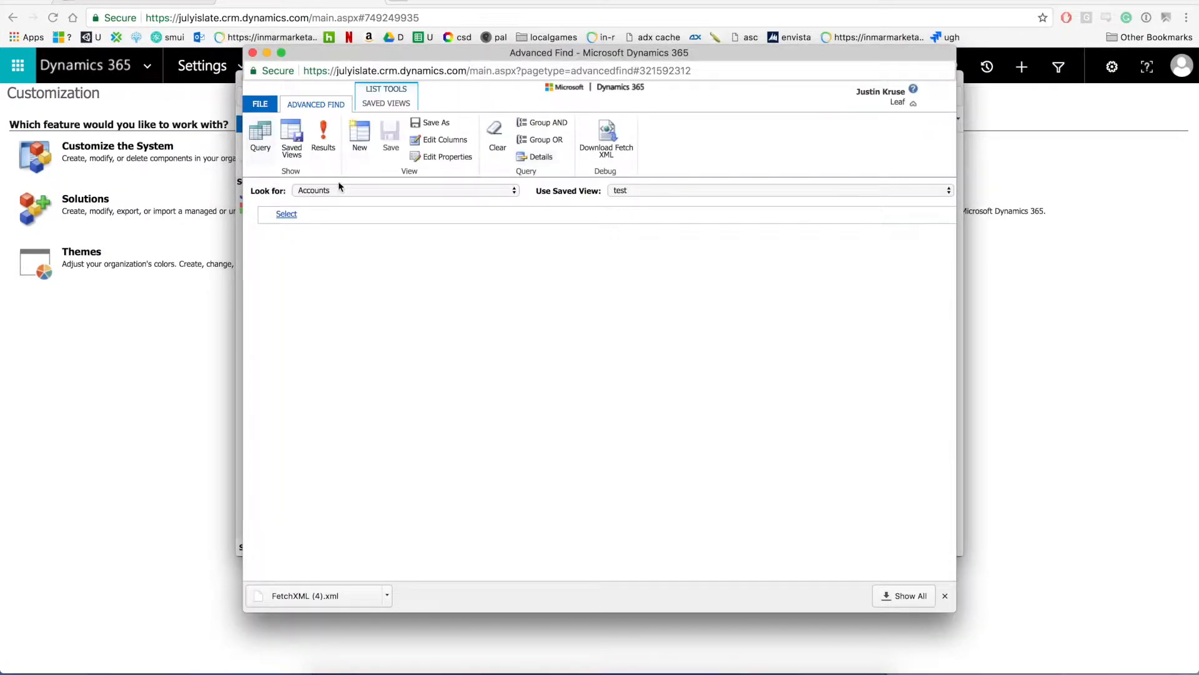
click(253, 52)
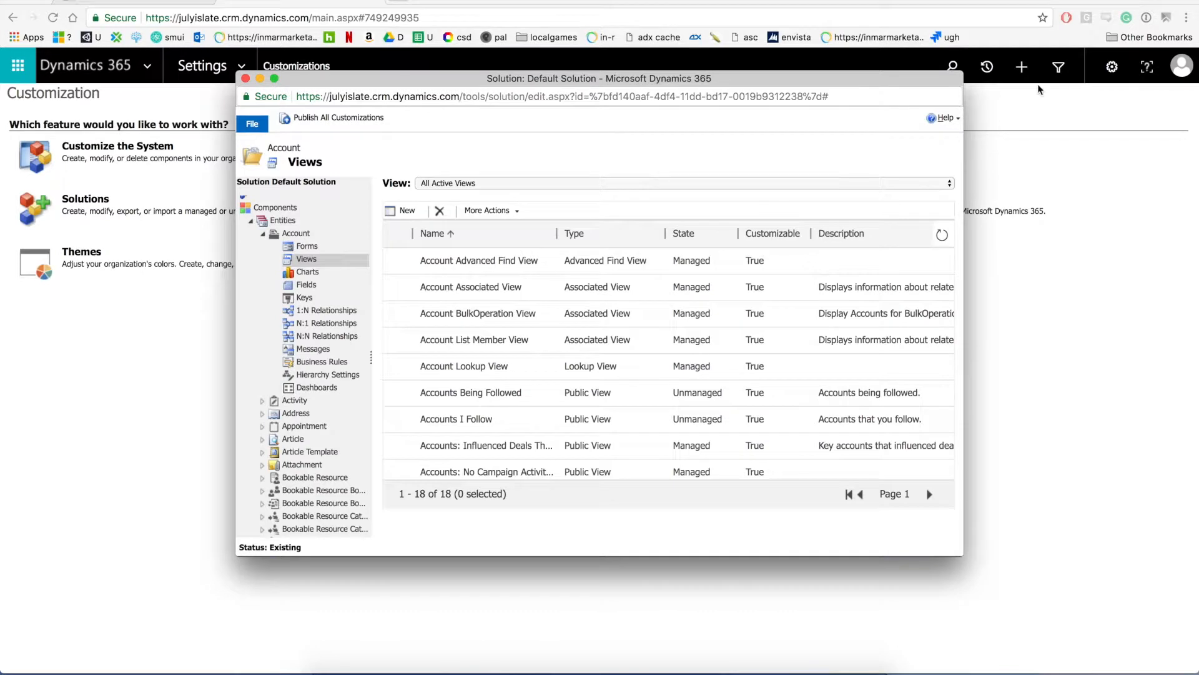
click(1062, 68)
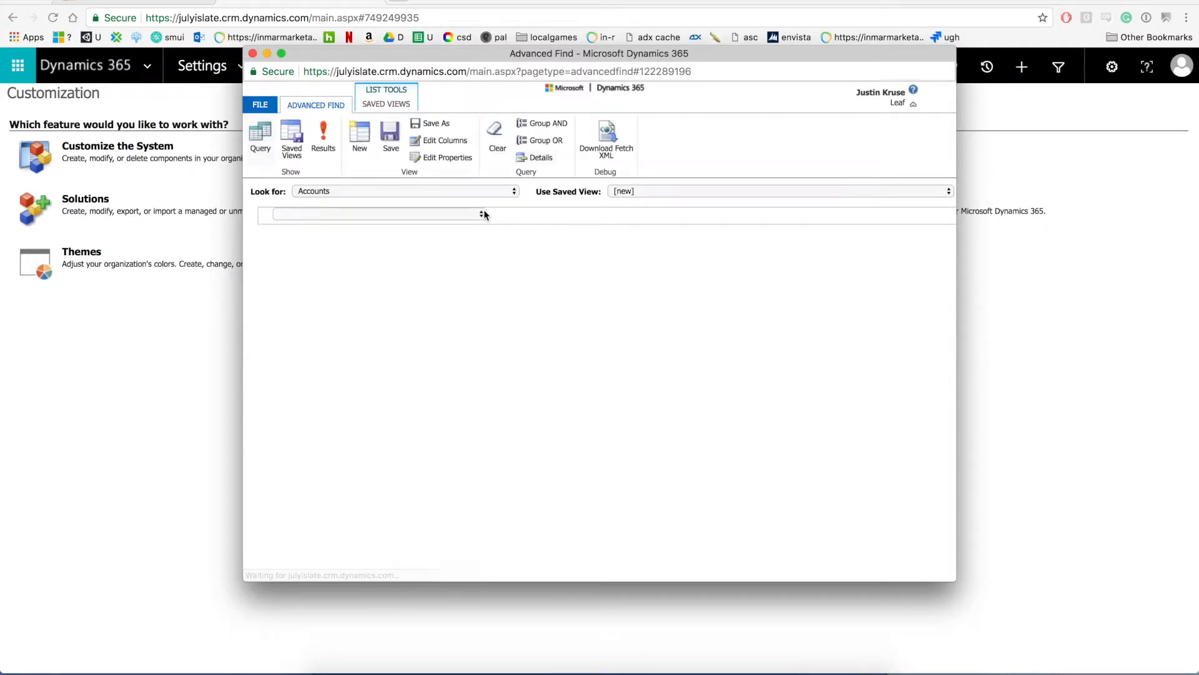
click(675, 193)
click(641, 329)
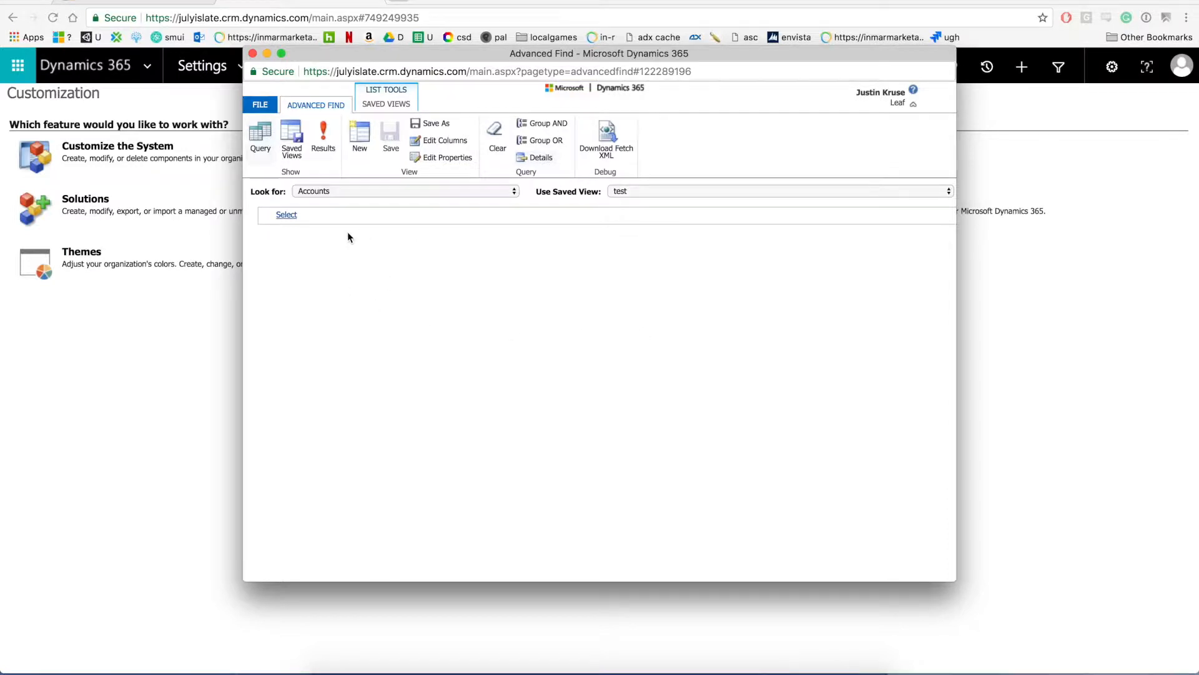
Step: Add a condition to the Accounts query requiring that the Primary Contact field Does Not Contain Data
click(331, 215)
scroll(381, 473, down, 10)
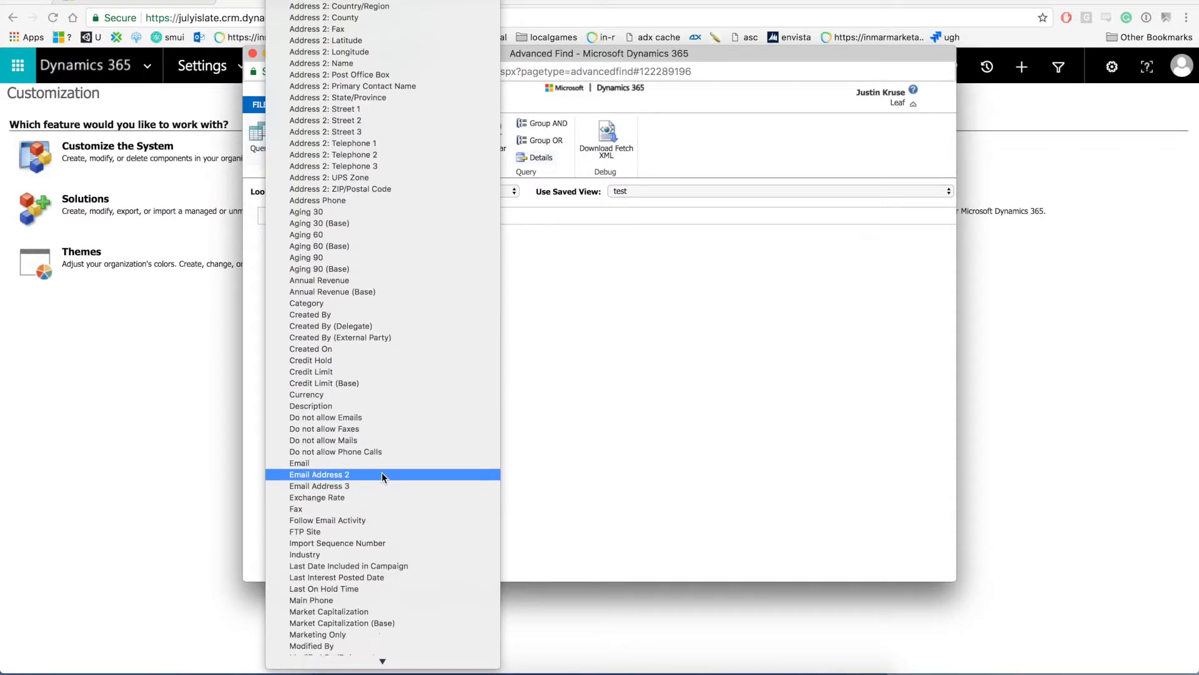
scroll(381, 472, down, 10)
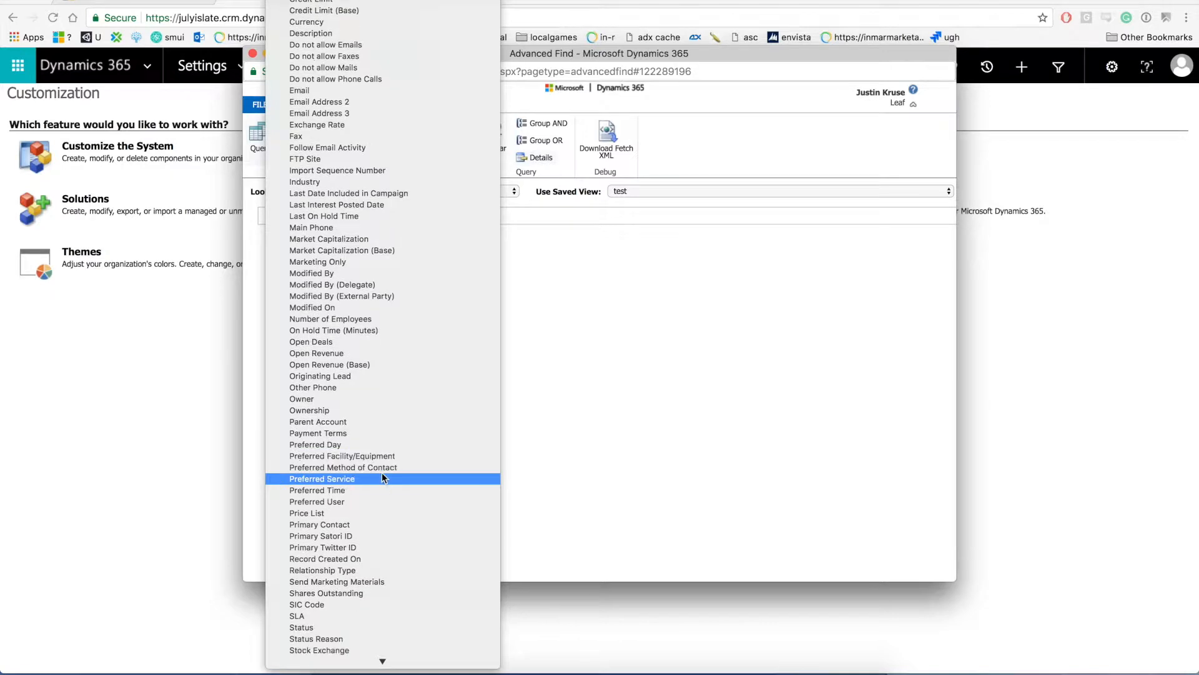
scroll(366, 507, down, 1)
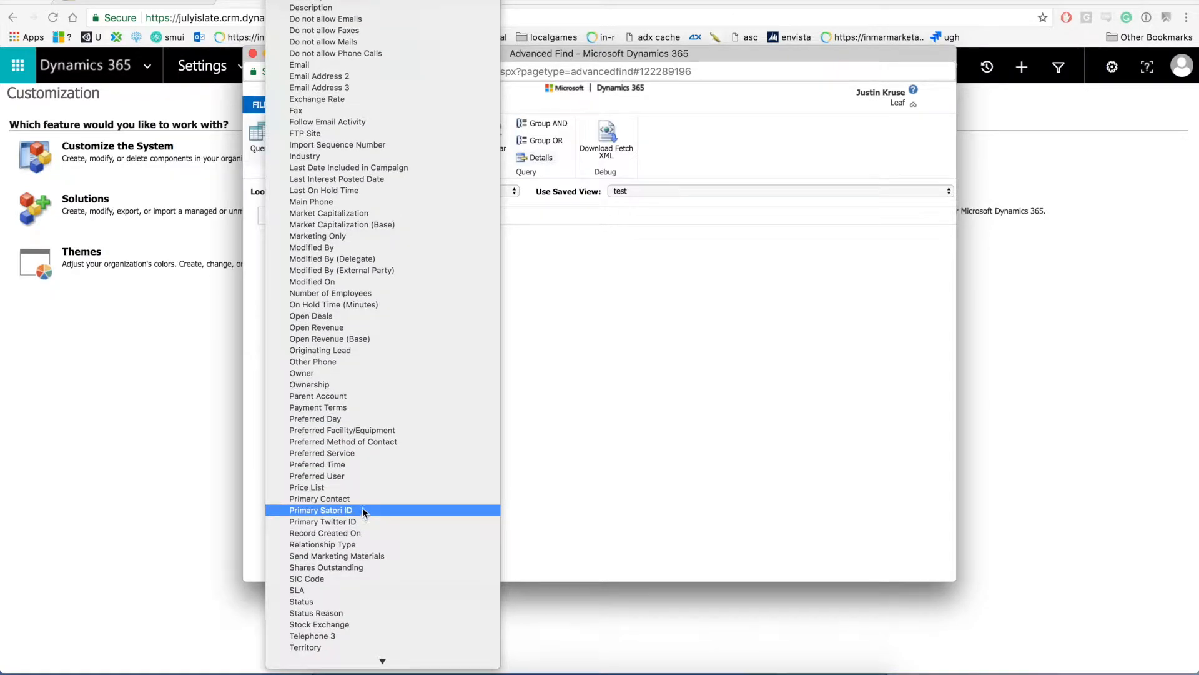
click(366, 500)
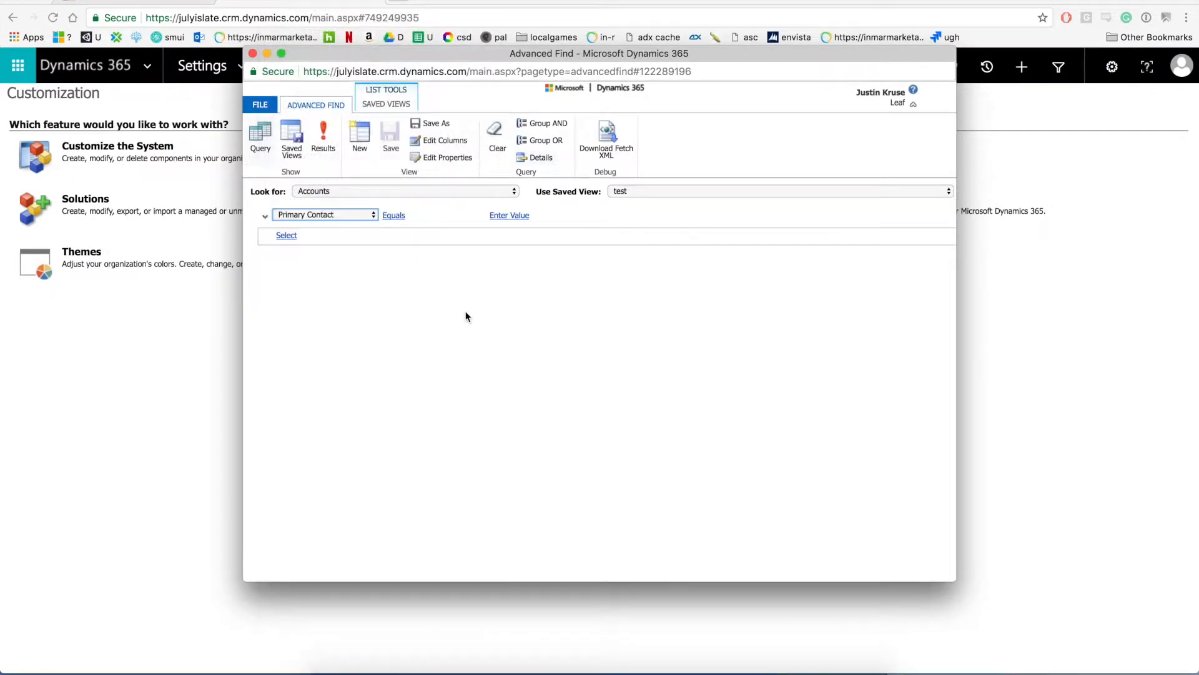
click(466, 214)
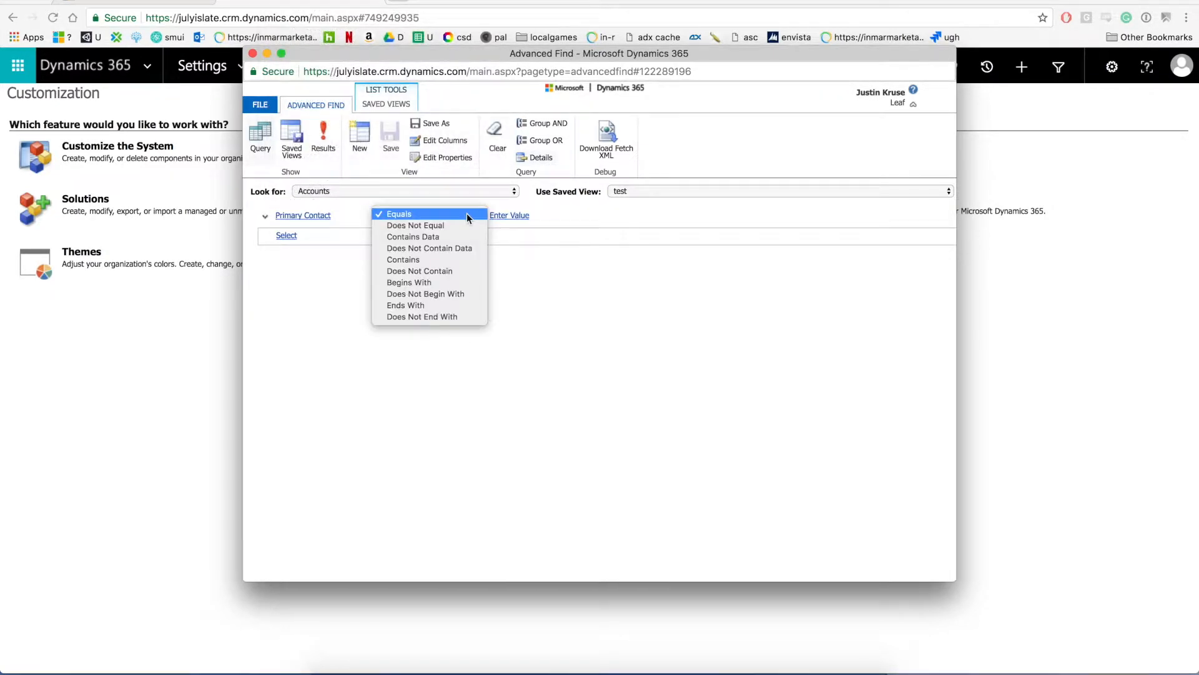
click(439, 249)
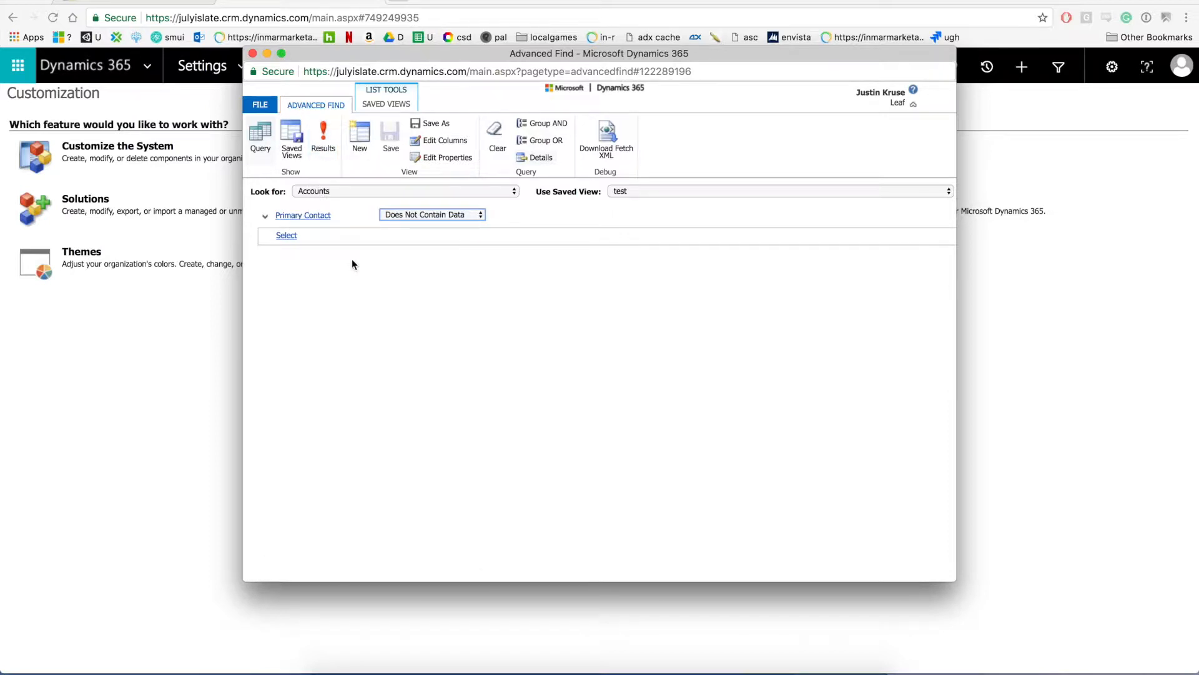
click(359, 215)
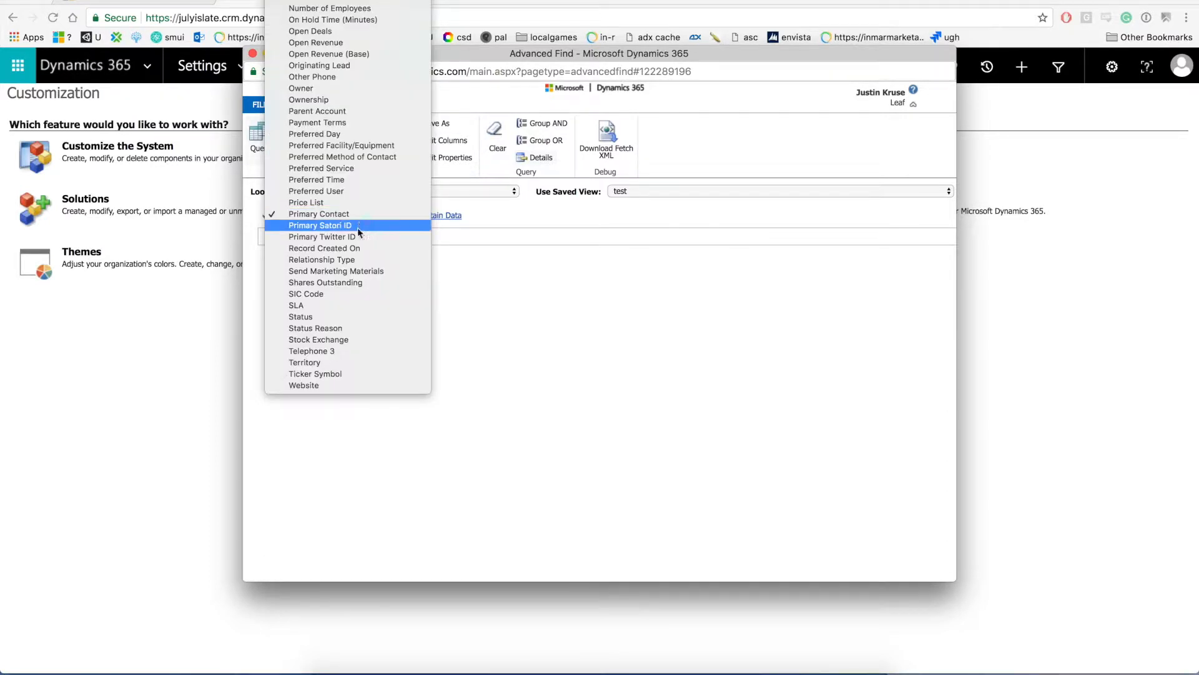
click(562, 279)
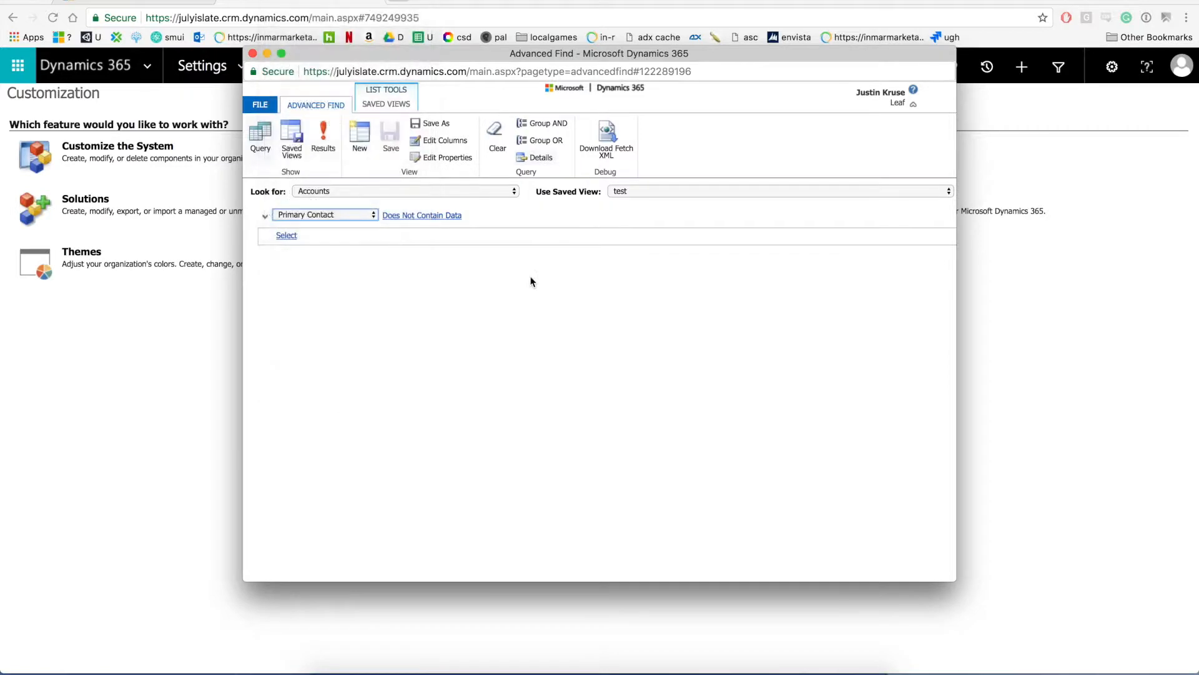
Step: Add the related entity Primary Contact to the Accounts query below the Primary Contact field condition
click(336, 236)
scroll(374, 392, down, 3)
scroll(374, 391, down, 20)
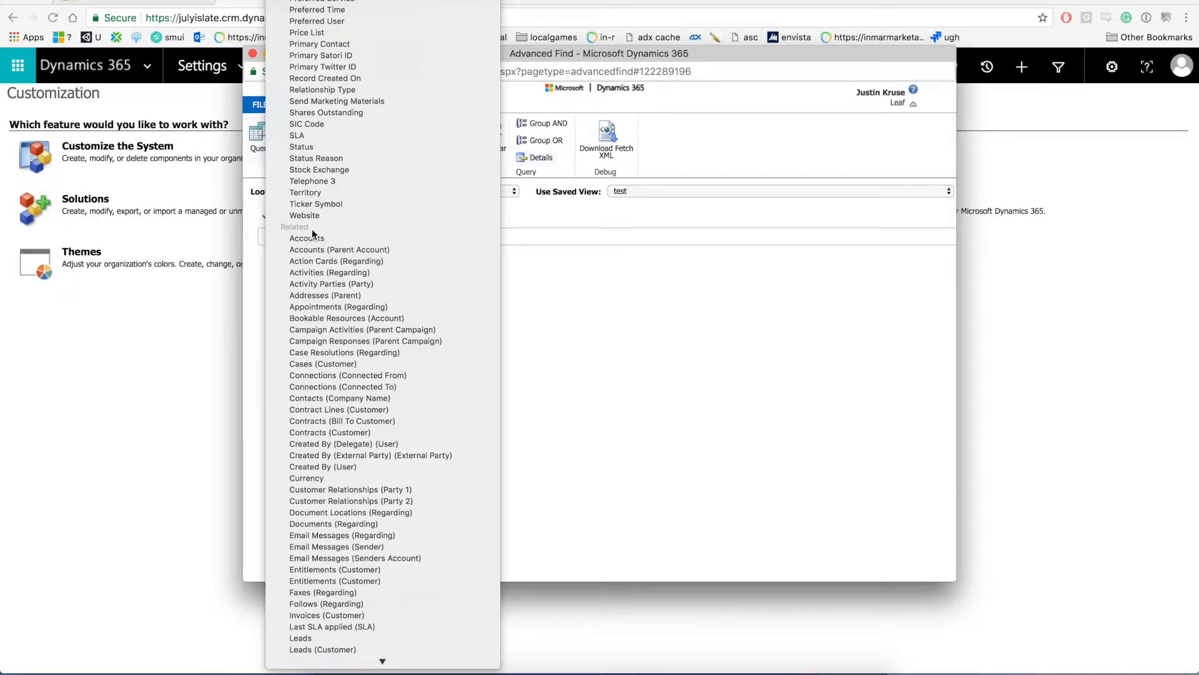
scroll(362, 424, down, 10)
scroll(370, 456, down, 2)
click(346, 523)
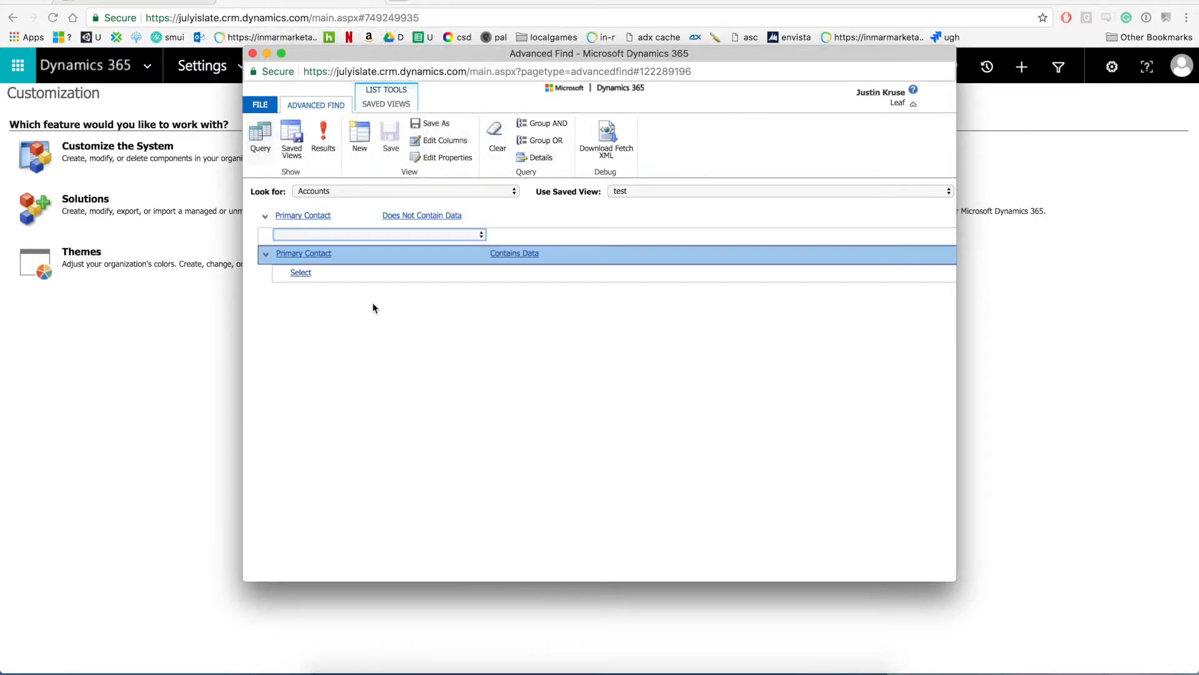
Step: Change the related Primary Contact entity's condition in the Accounts query from Contains Data to Does Not Contain Data
mouse_move(477, 252)
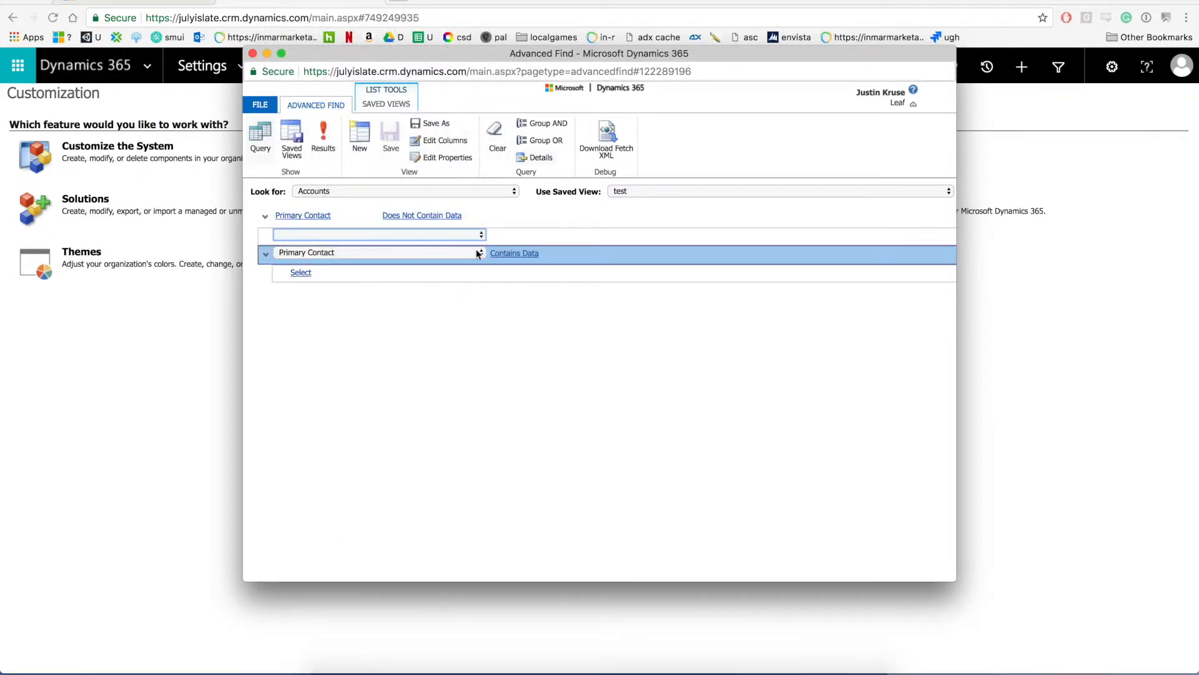
click(522, 253)
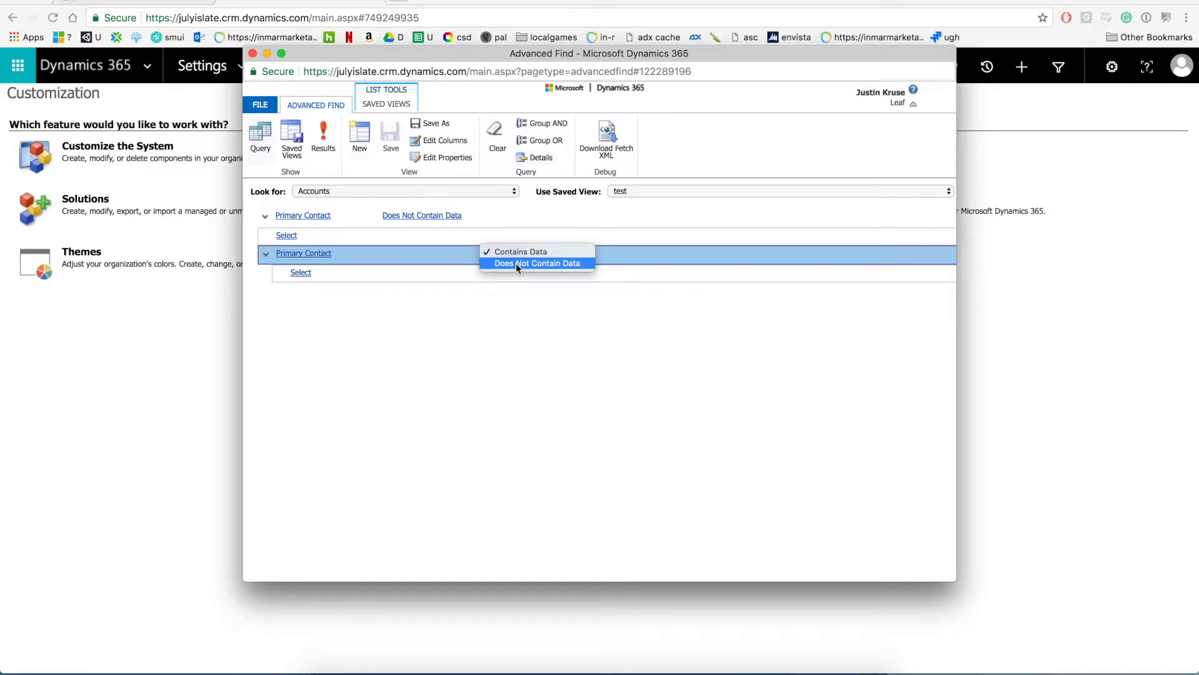
click(516, 263)
click(741, 131)
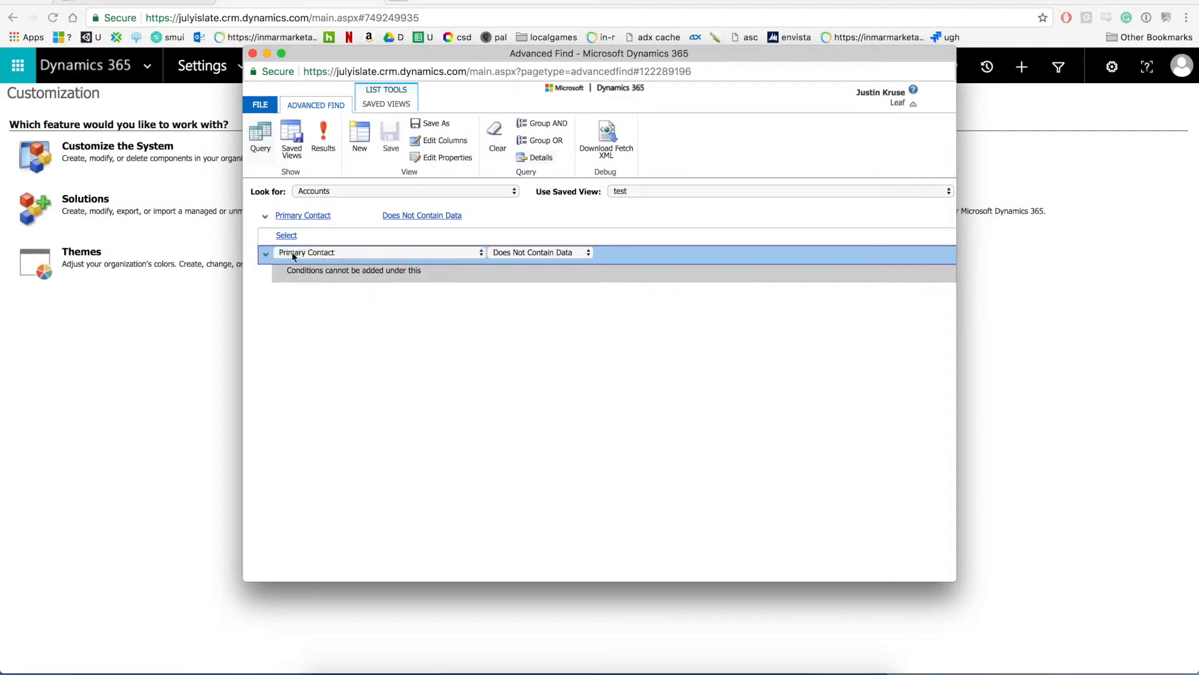
Step: Delete the Primary Contact field condition from the Accounts query, keeping only the related-entity condition
click(266, 216)
click(291, 262)
click(737, 131)
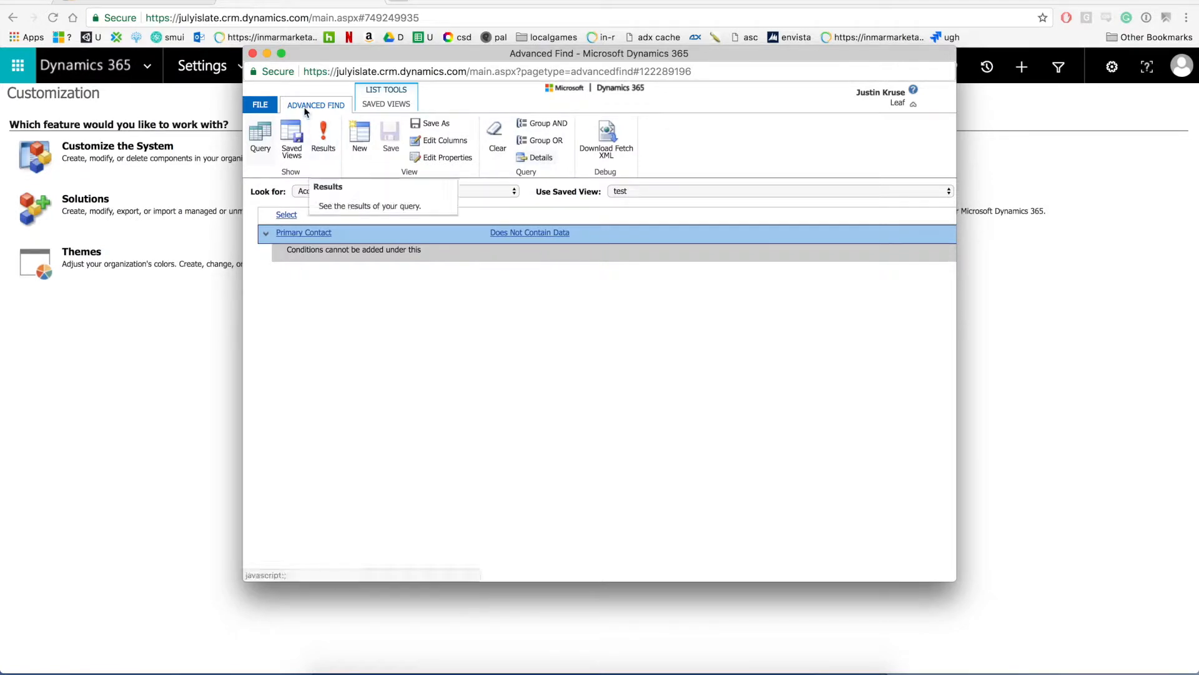
Step: Close the Advanced Find window, discarding its unsaved changes, and open the test view from the Account entity's views
click(253, 53)
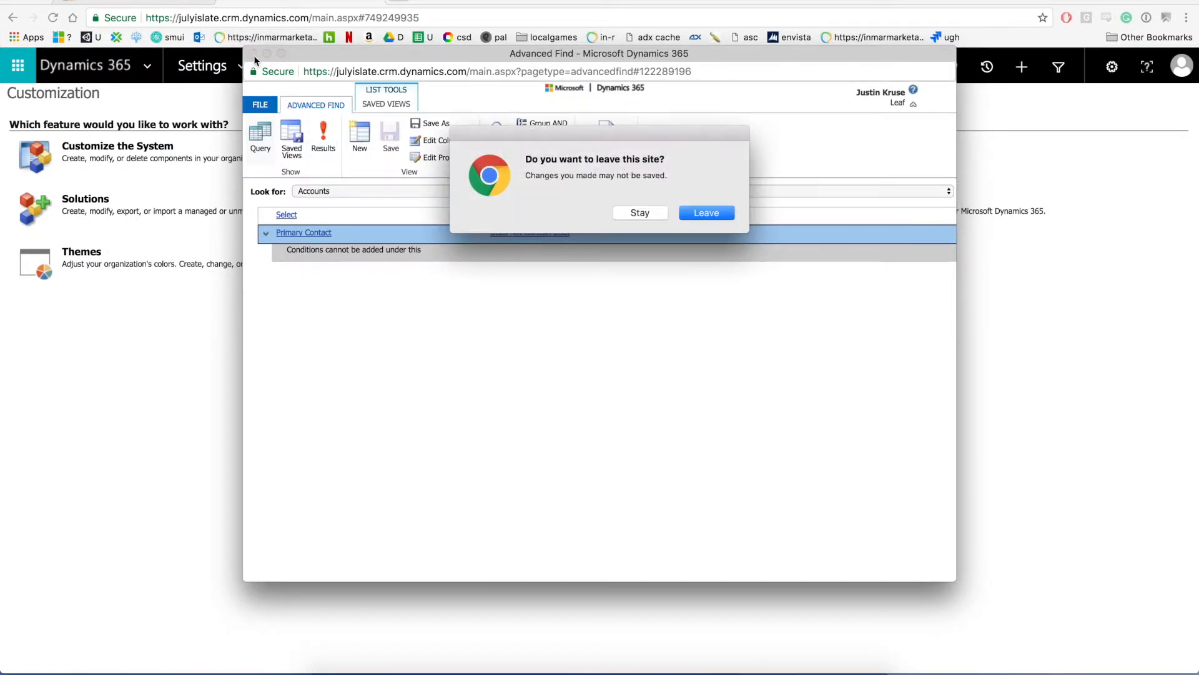
click(719, 211)
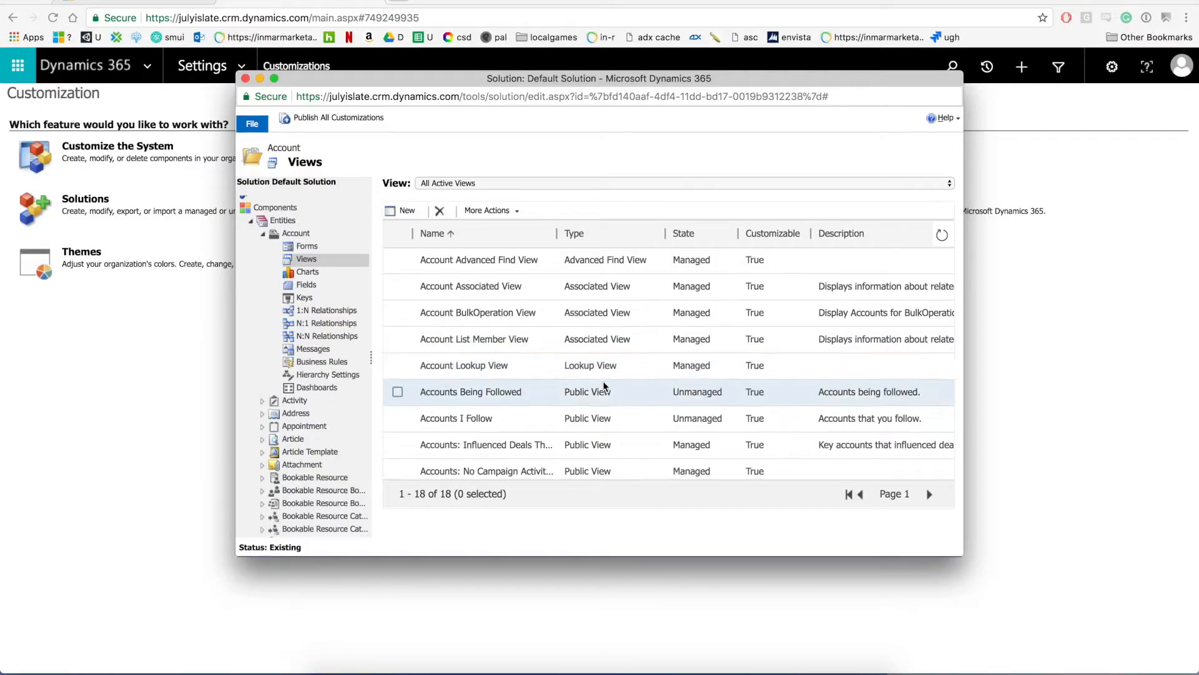
scroll(604, 386, down, 1)
scroll(604, 383, down, 5)
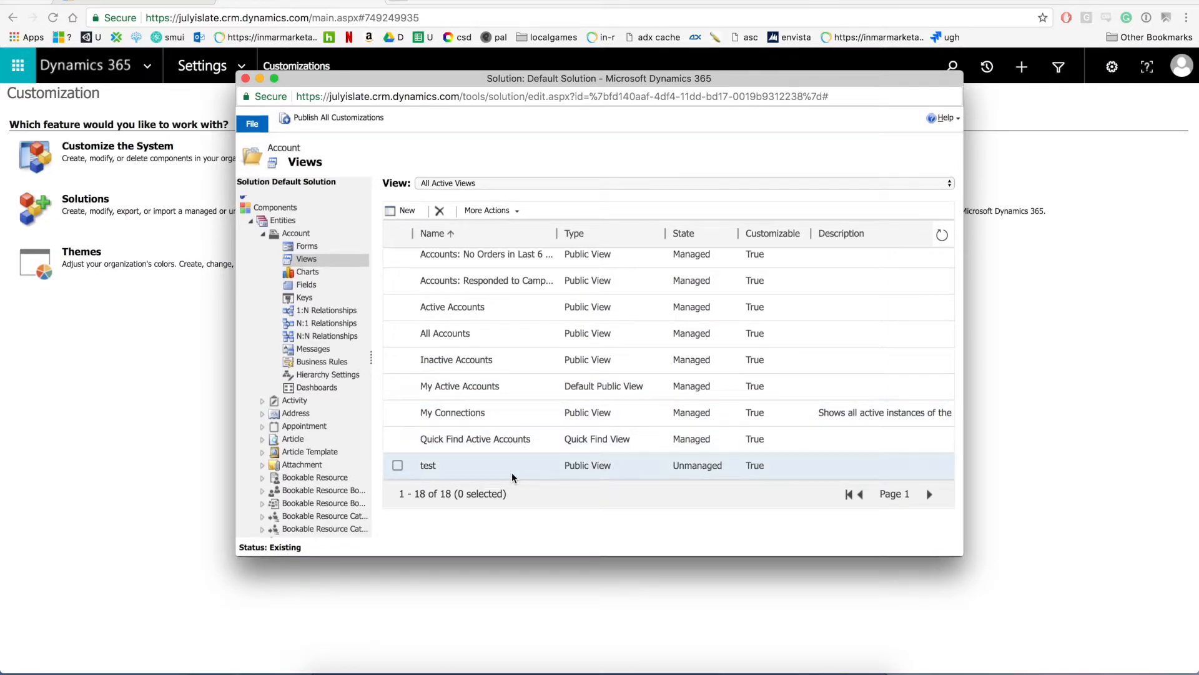
double_click(512, 469)
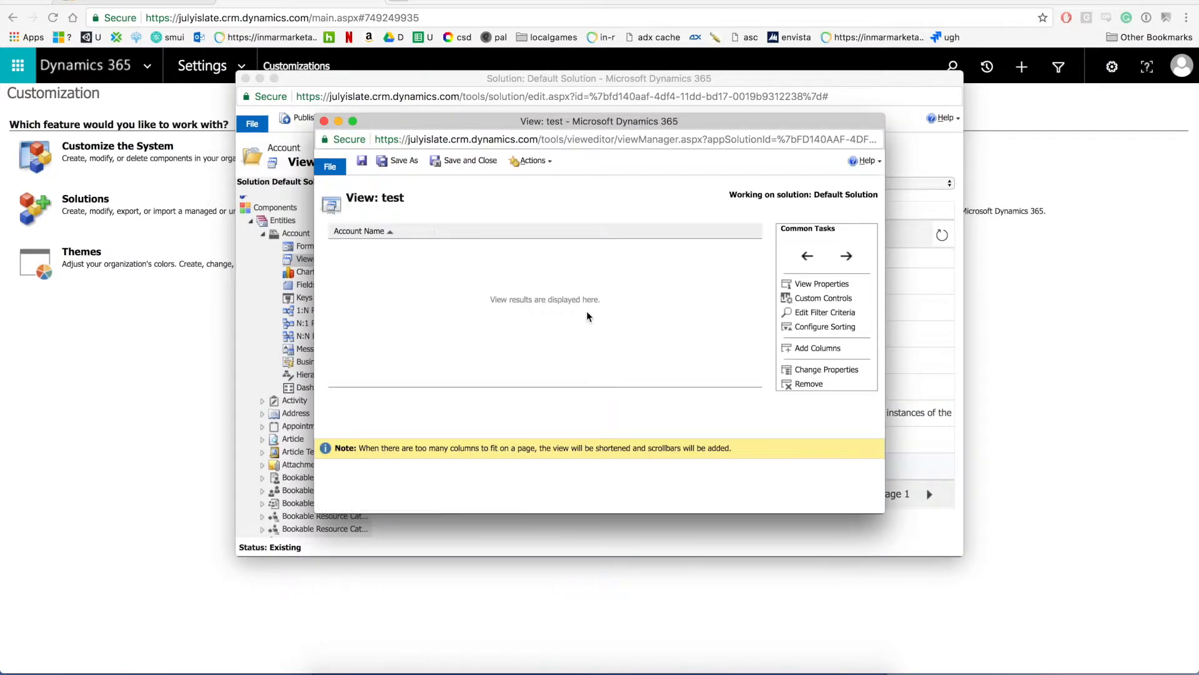
Step: Set the test view's filter criteria to Primary Contact Does Not Contain Data and accept them
click(796, 314)
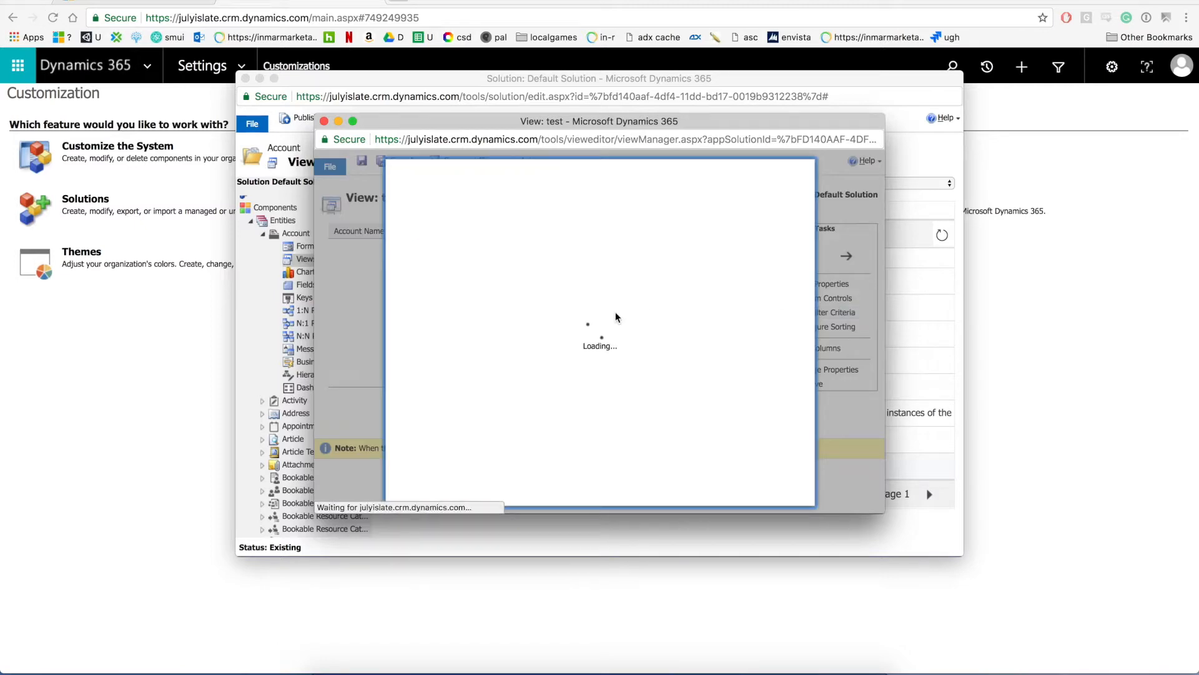
click(612, 272)
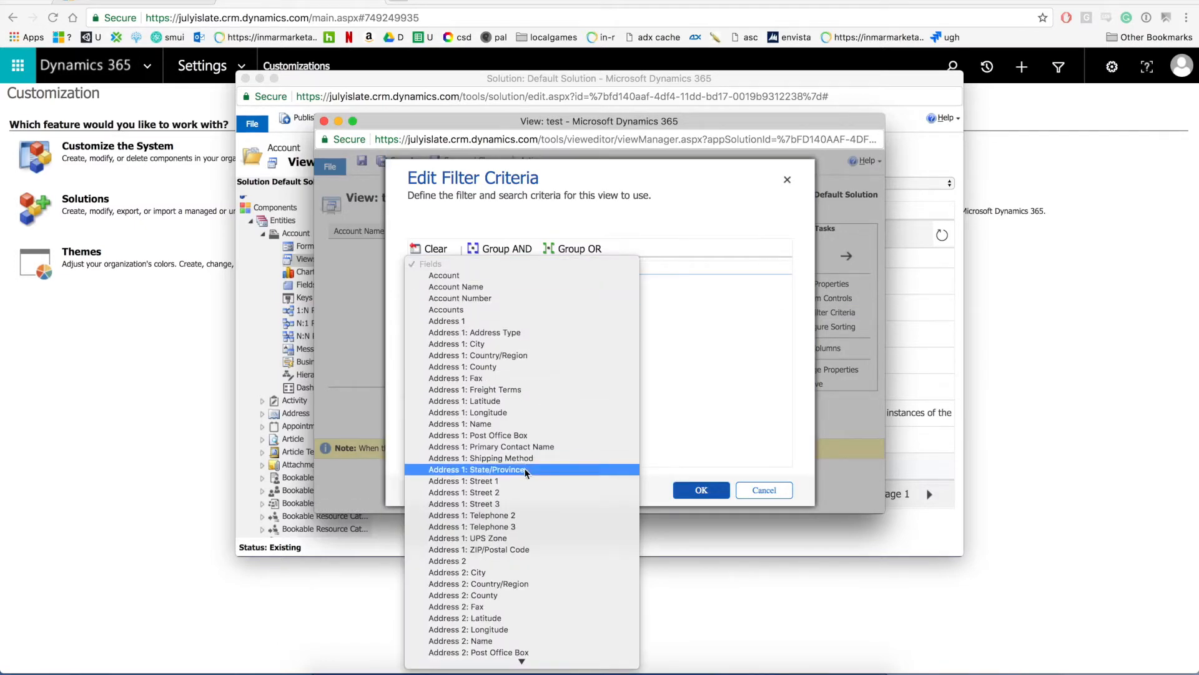
scroll(518, 465, down, 10)
scroll(525, 473, down, 2)
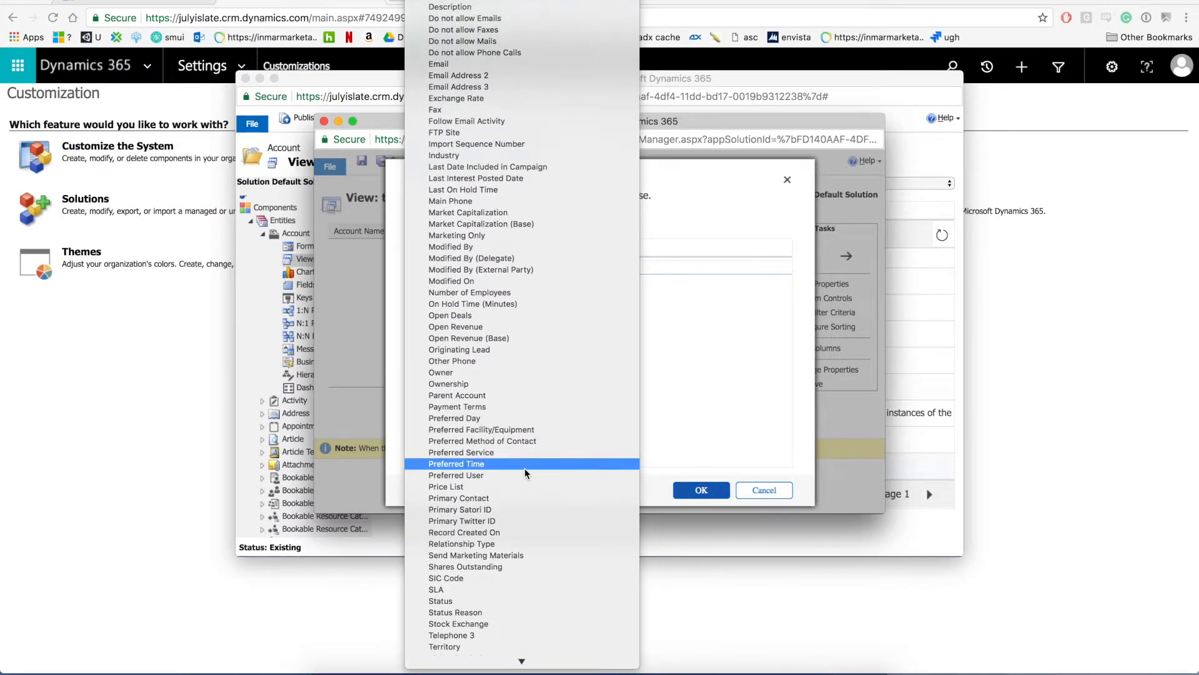
click(500, 497)
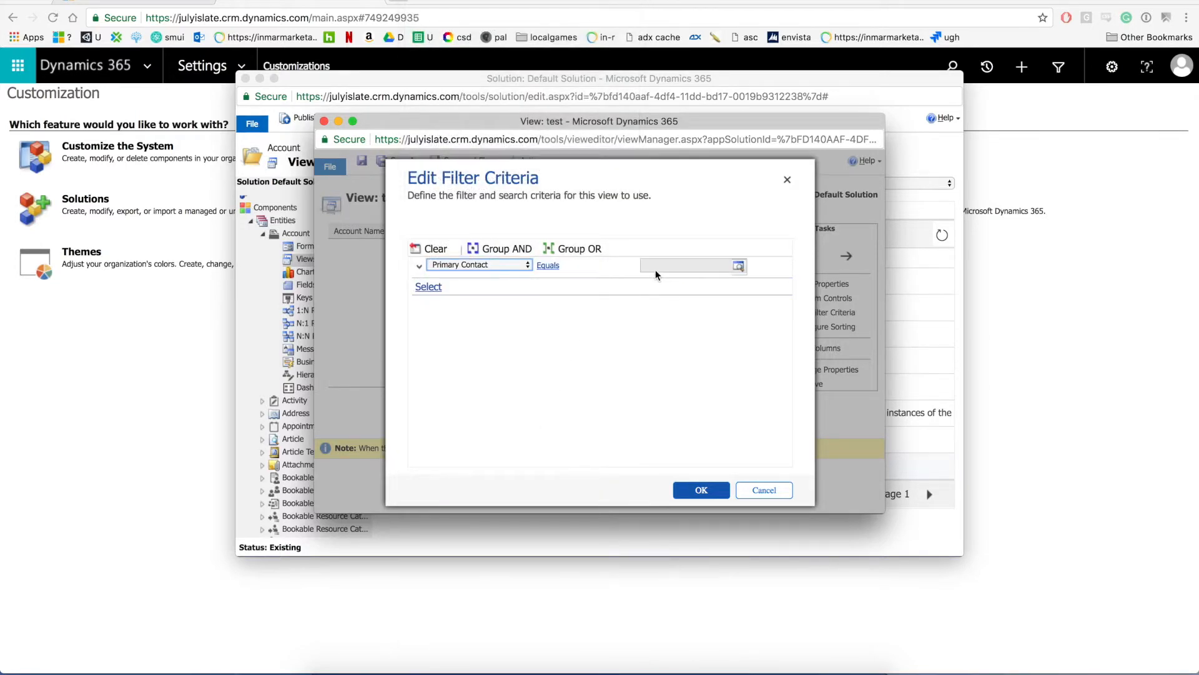
click(602, 264)
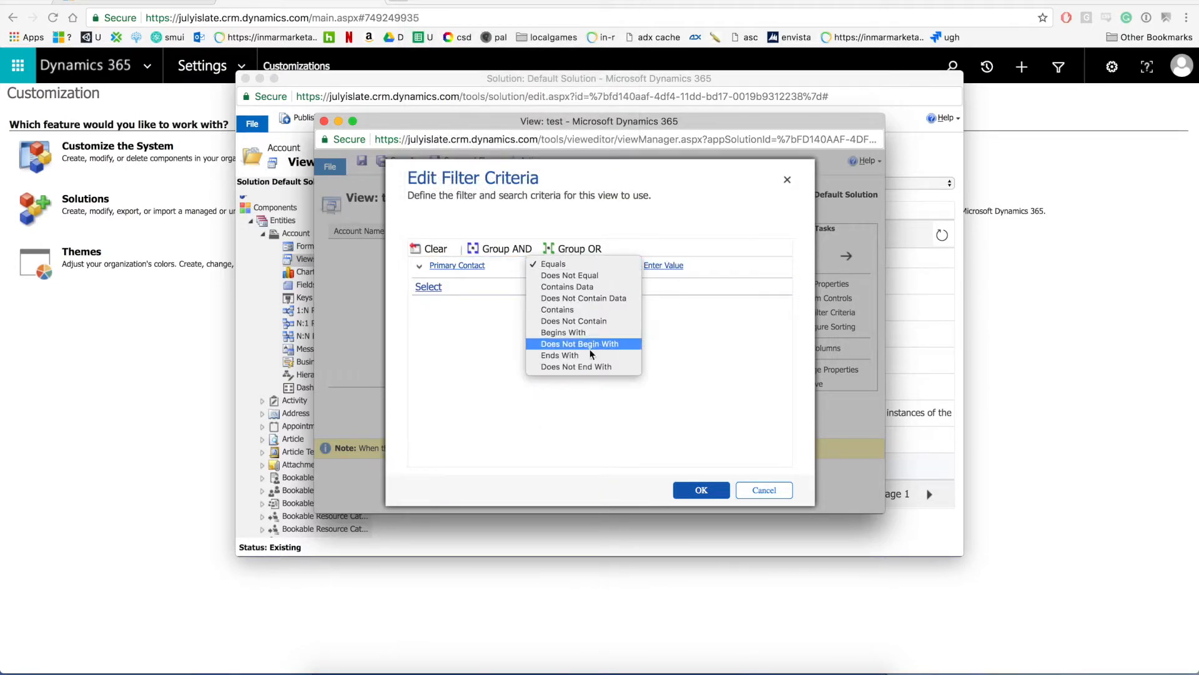
click(604, 302)
click(690, 490)
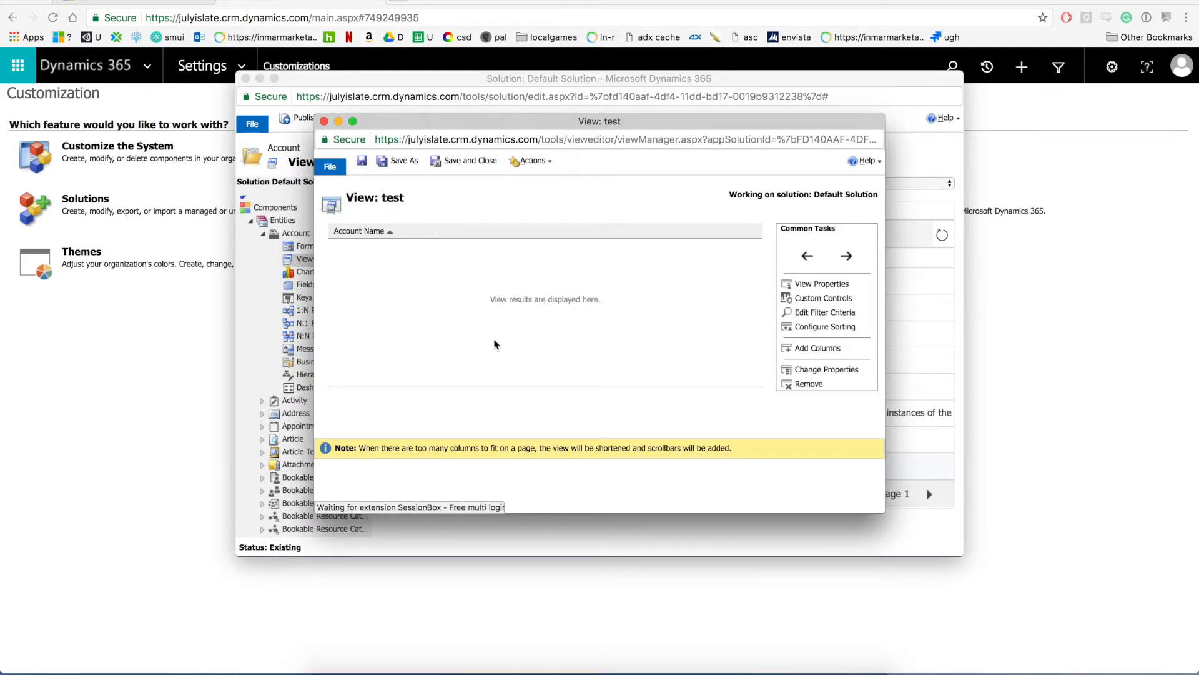
Step: Reopen the test view's filter criteria to check its conditions, and leave them without making changes
click(825, 306)
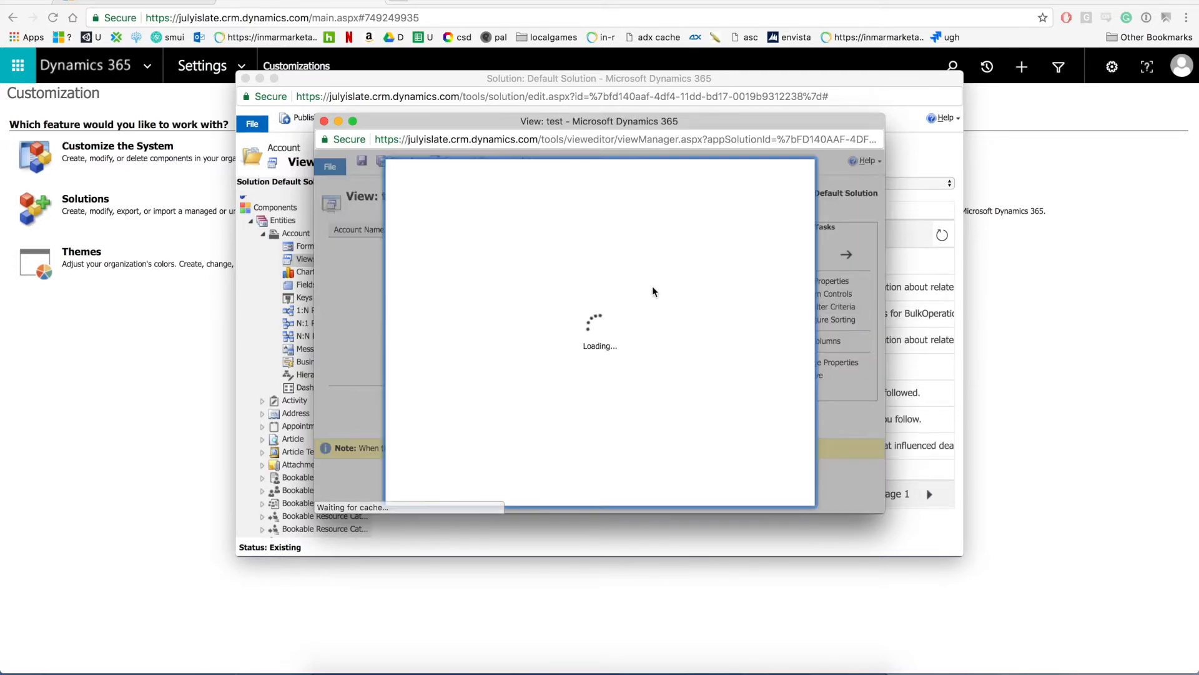
click(610, 269)
click(721, 326)
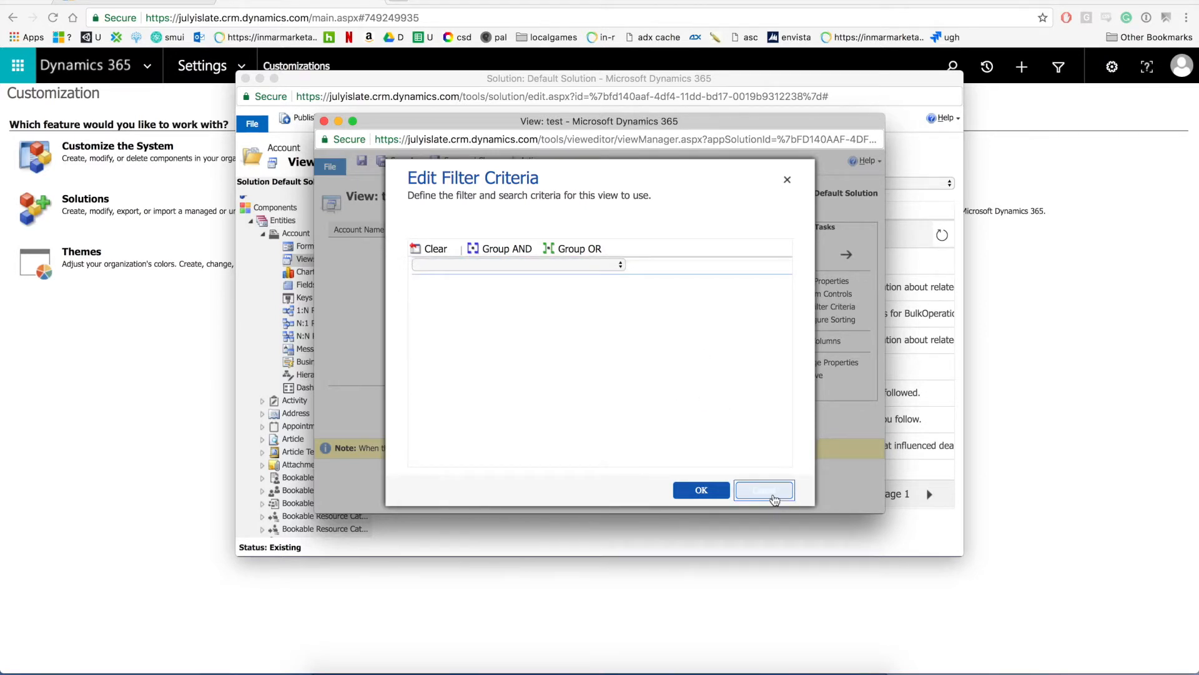
click(770, 492)
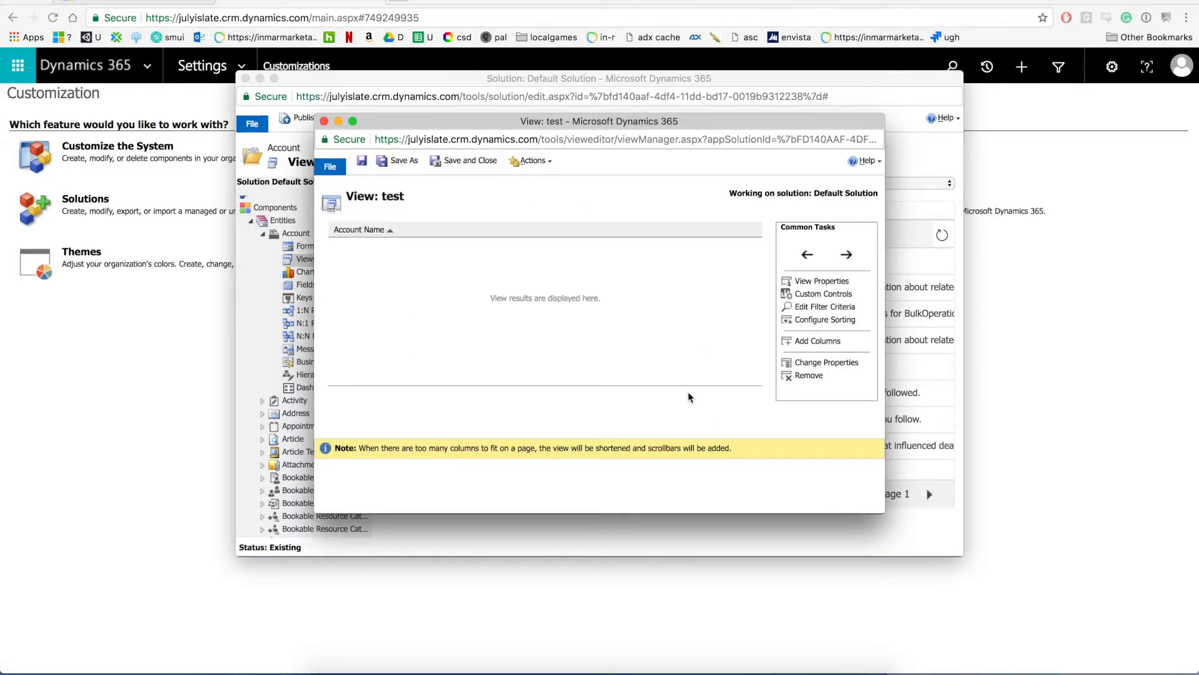